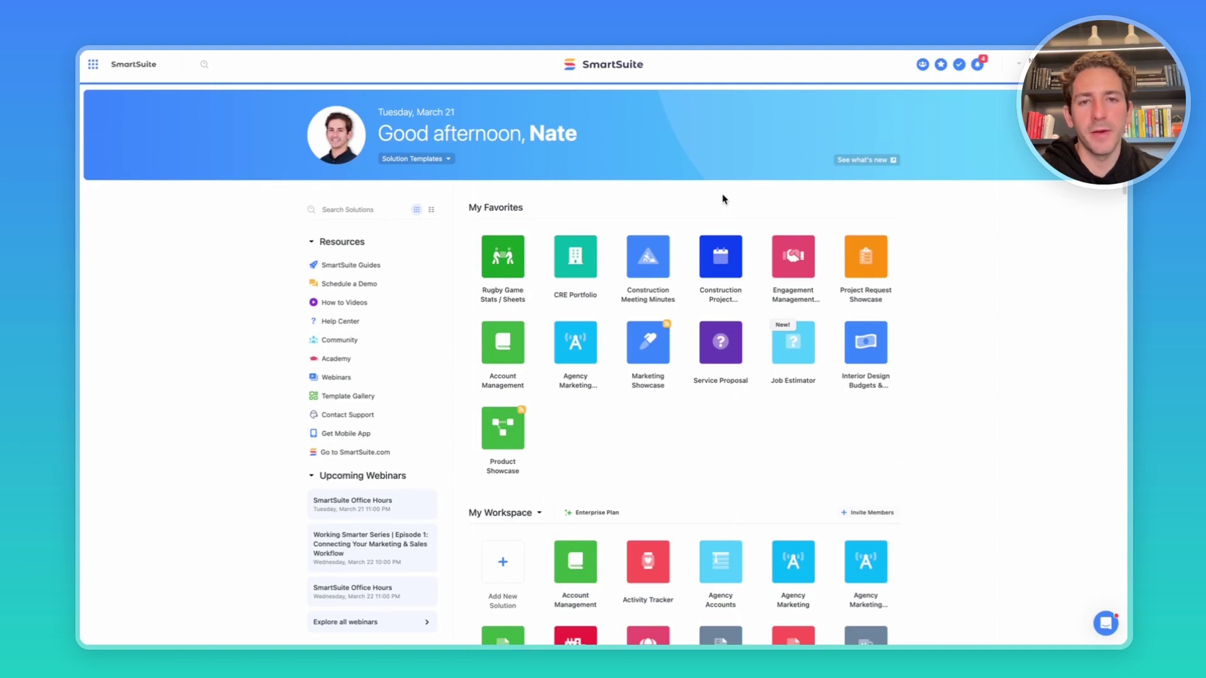
Add a new solution from the Rugby Game Stats / Sheets template in SmartSuite Showcases.
scroll(723, 199, "down", 1)
scroll(723, 199, "up", 1)
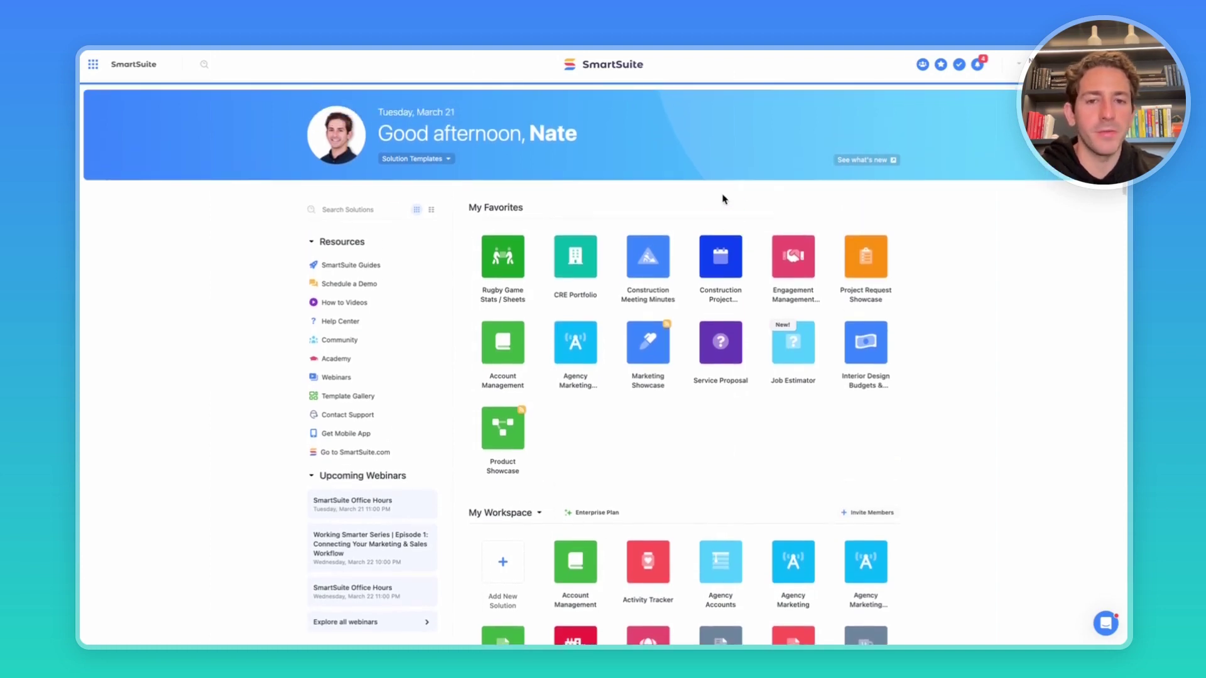
left_click(503, 562)
left_click(503, 558)
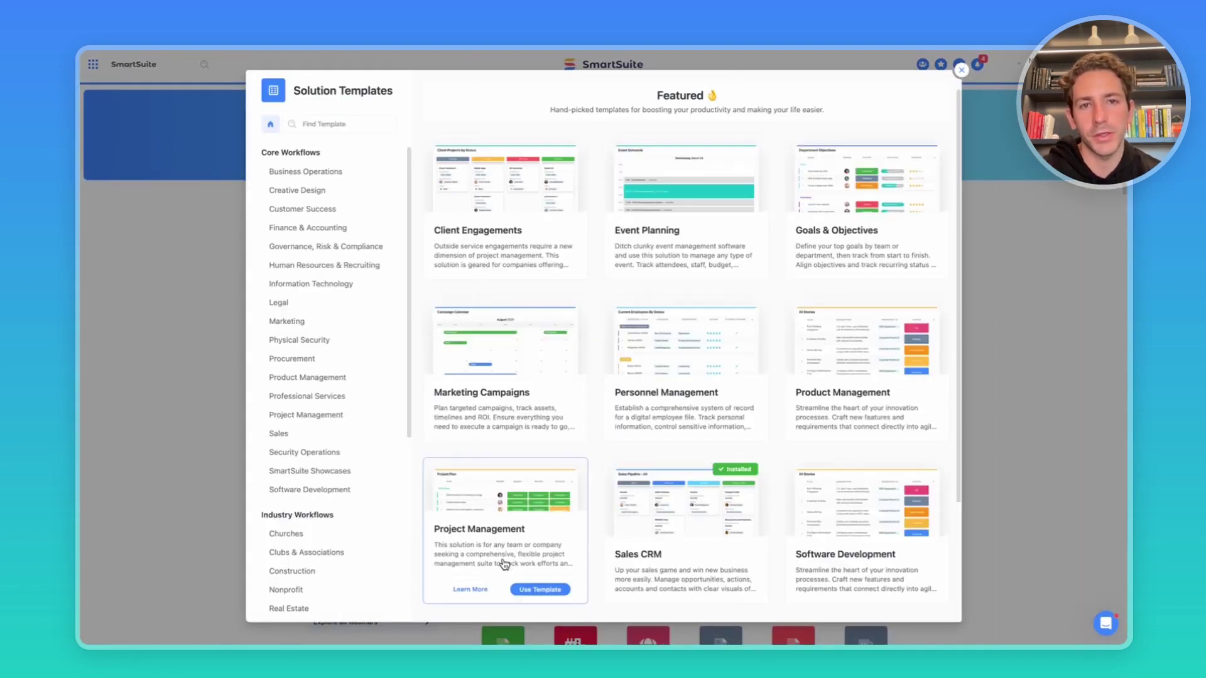
left_click(376, 476)
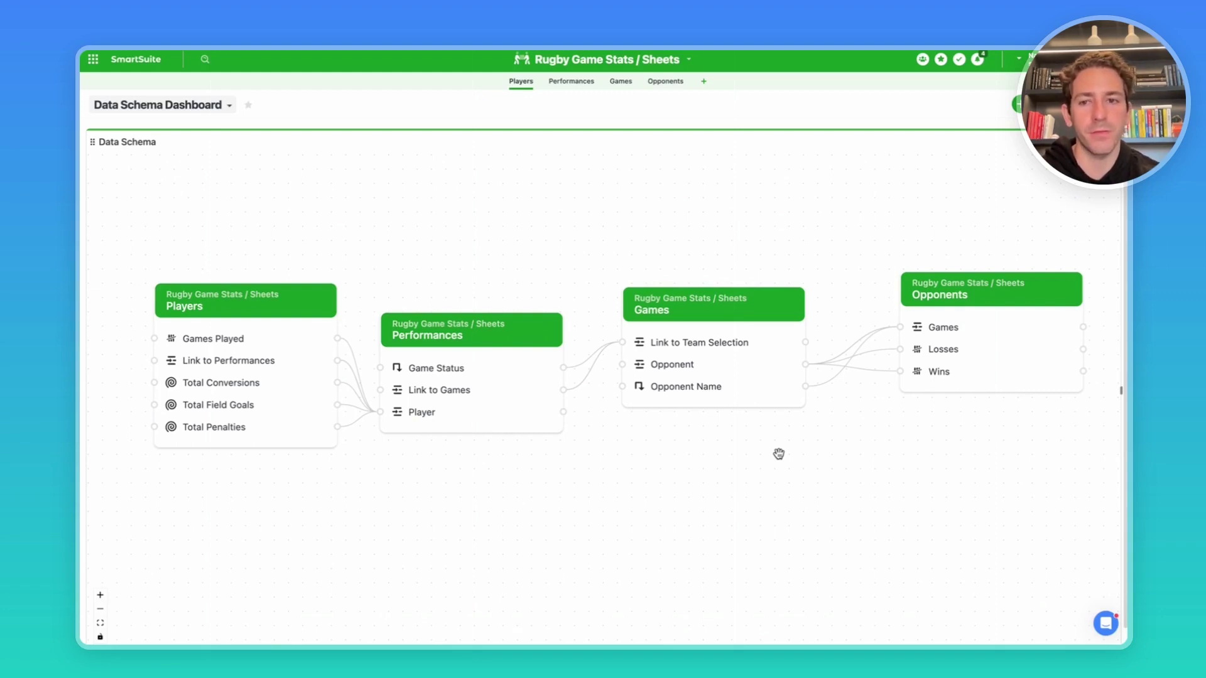
Nudge the Performances node on the schema canvas, then open the first player's record in Member Summary.
left_click_drag(471, 330, 478, 308)
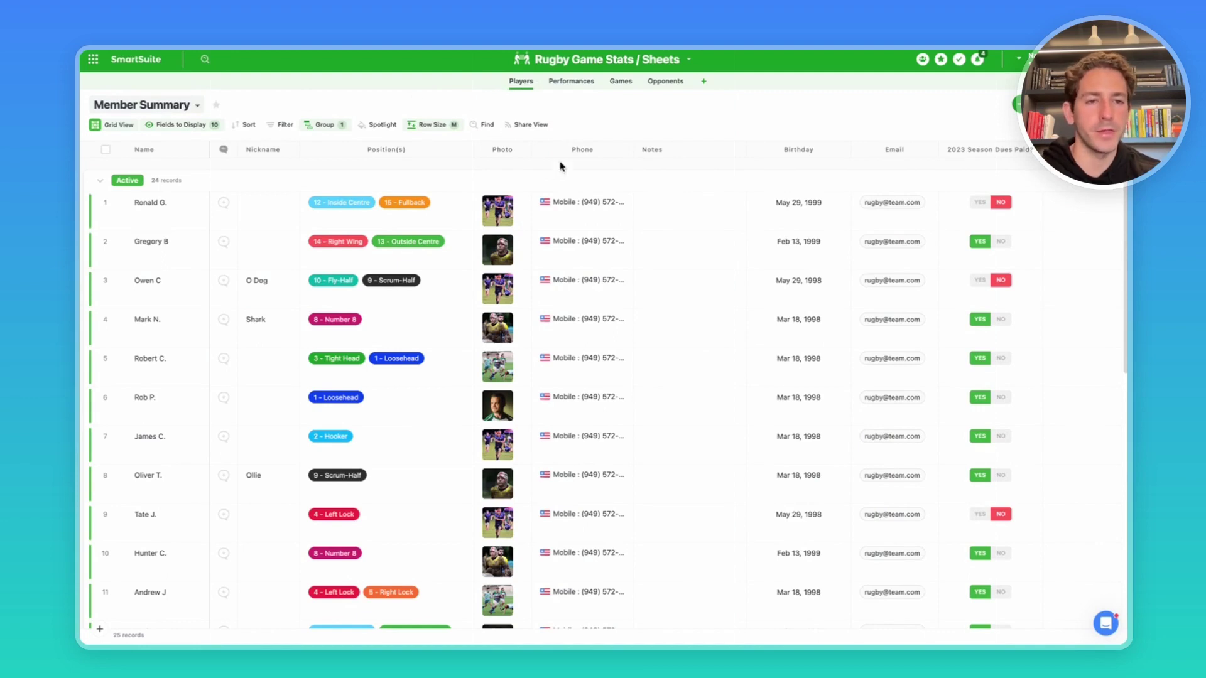
left_click(123, 208)
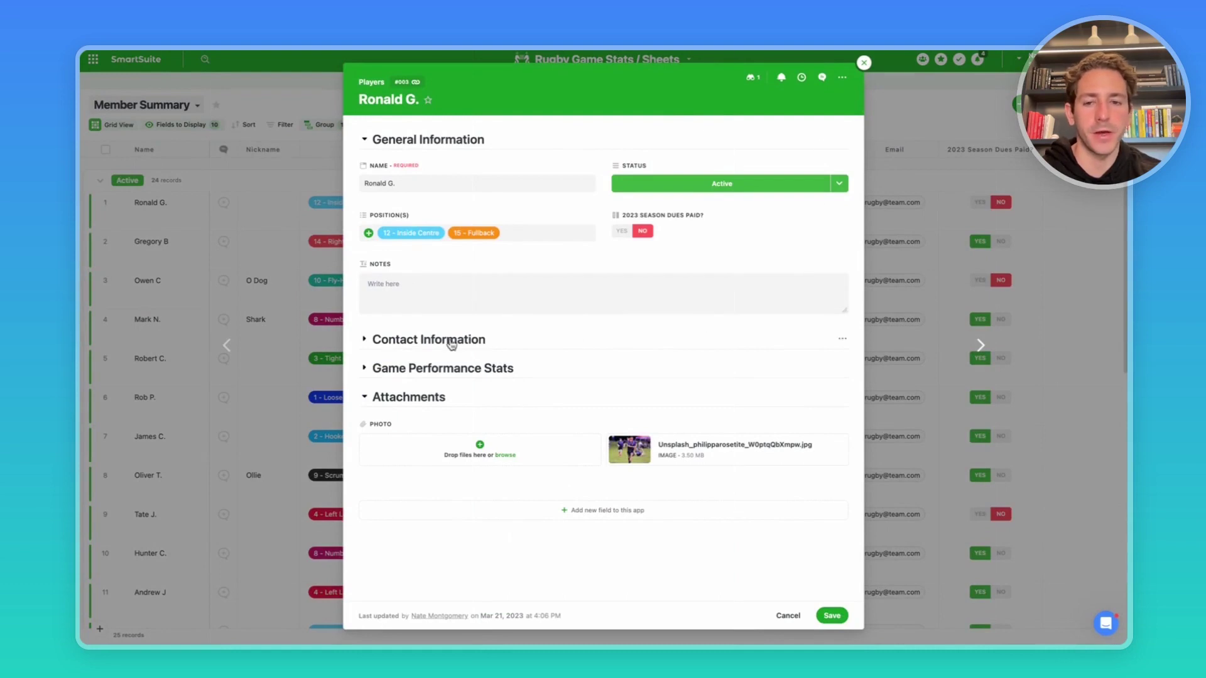
Expand the player's Contact Information and Game Performance Stats sections.
left_click(526, 345)
scroll(531, 348, "down", 1)
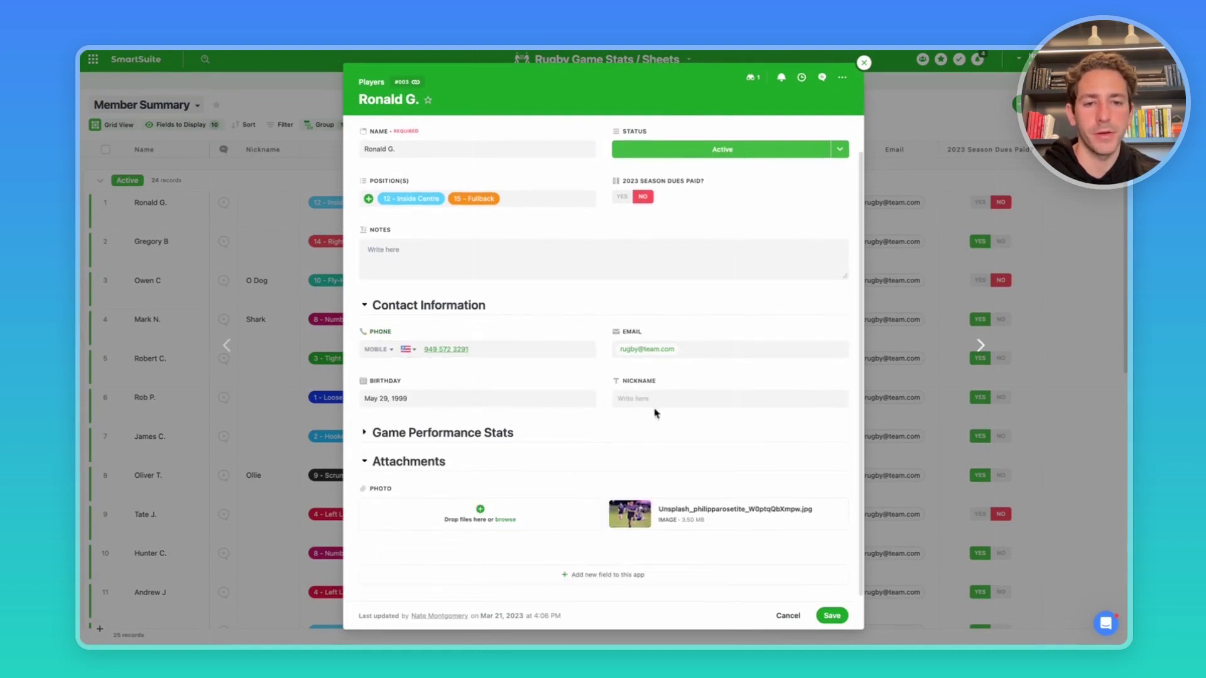
left_click(472, 439)
scroll(466, 438, "down", 4)
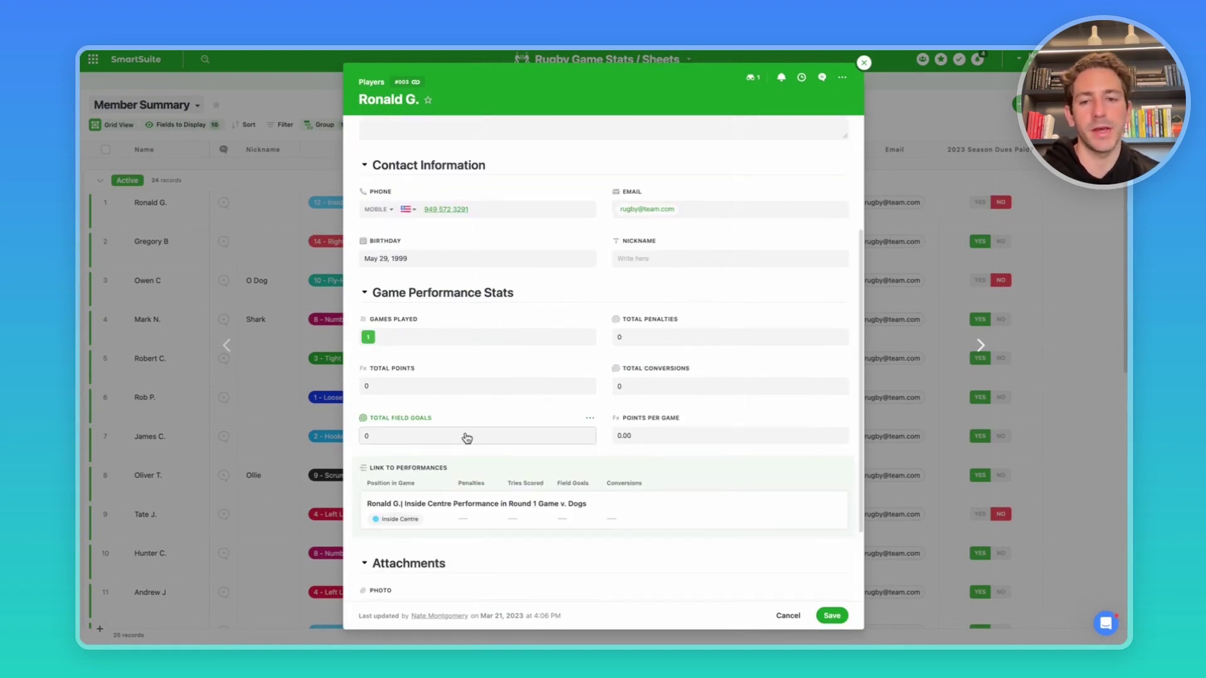
scroll(578, 417, "up", 5)
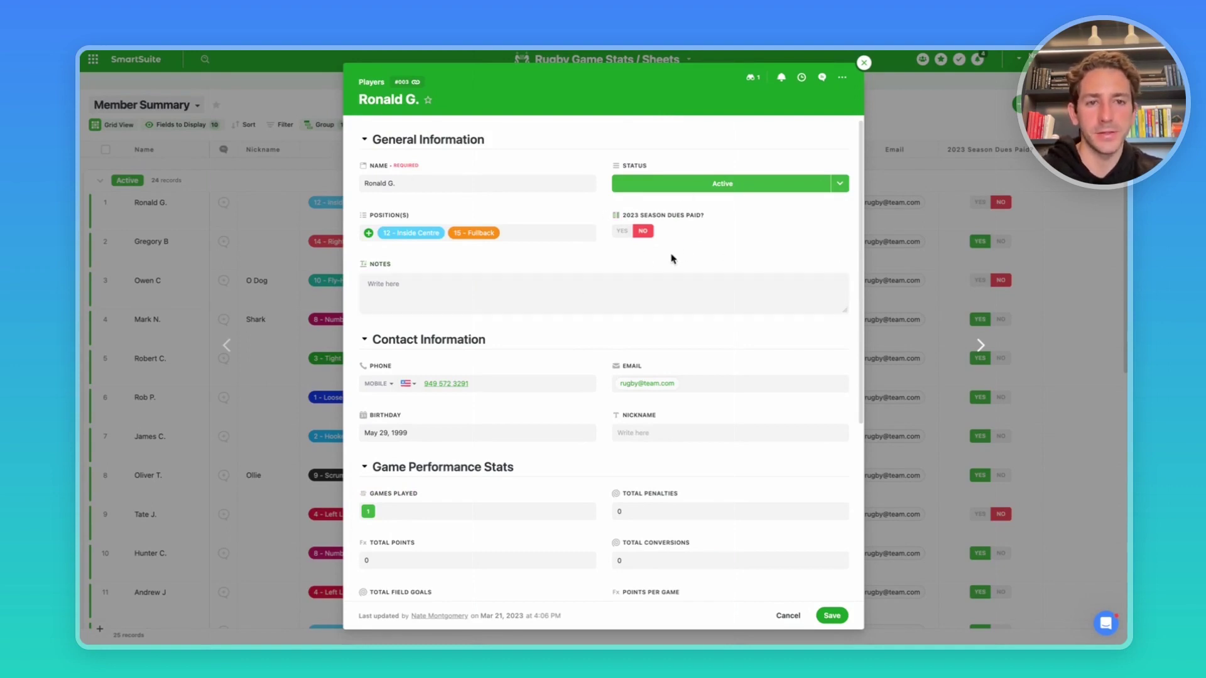
Compose a new email to the player using the Dues Notice template.
left_click(824, 78)
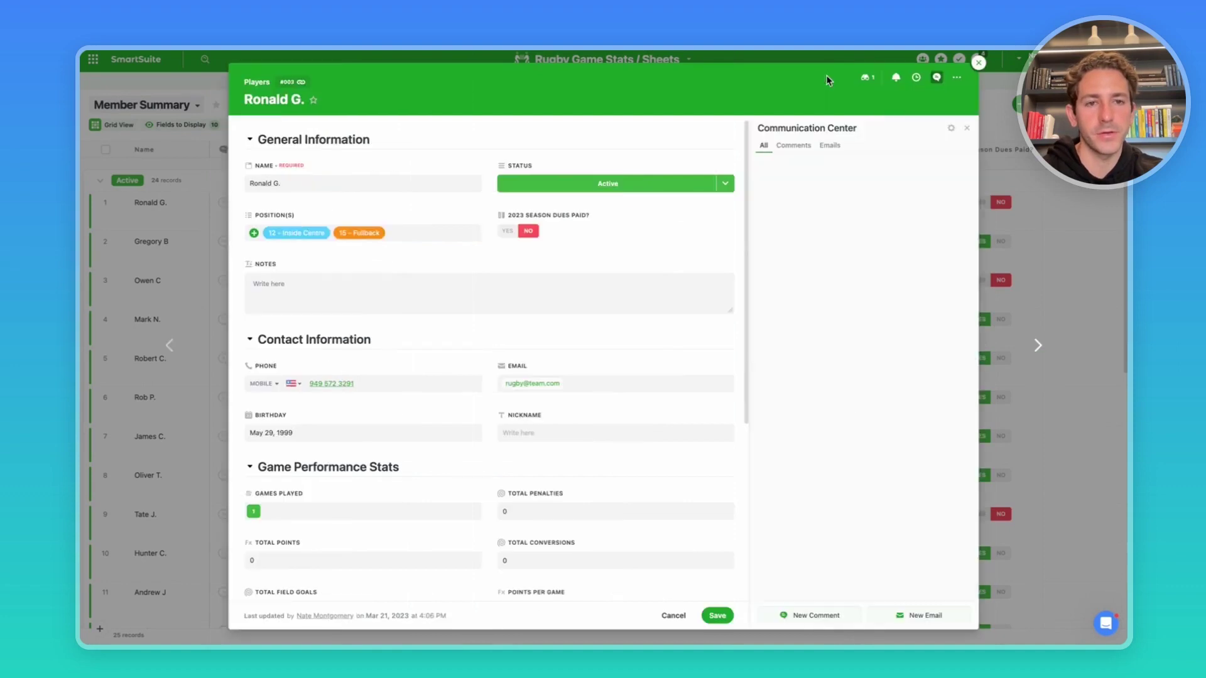
left_click(830, 147)
left_click(869, 617)
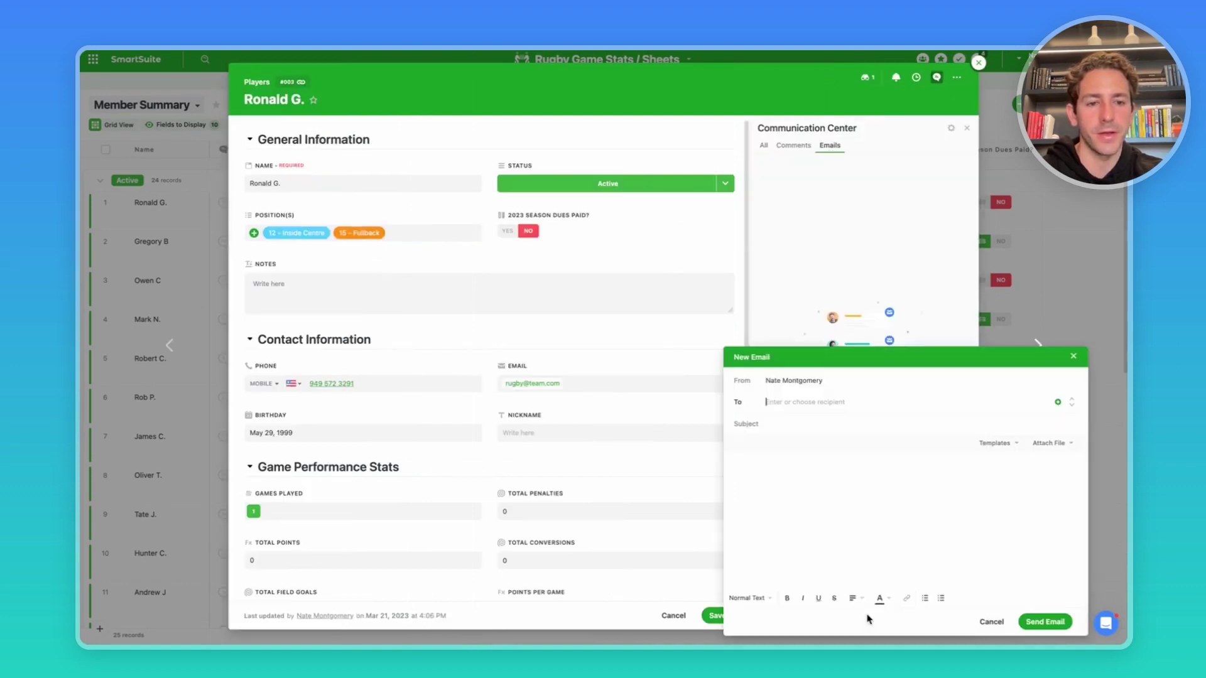
left_click(995, 443)
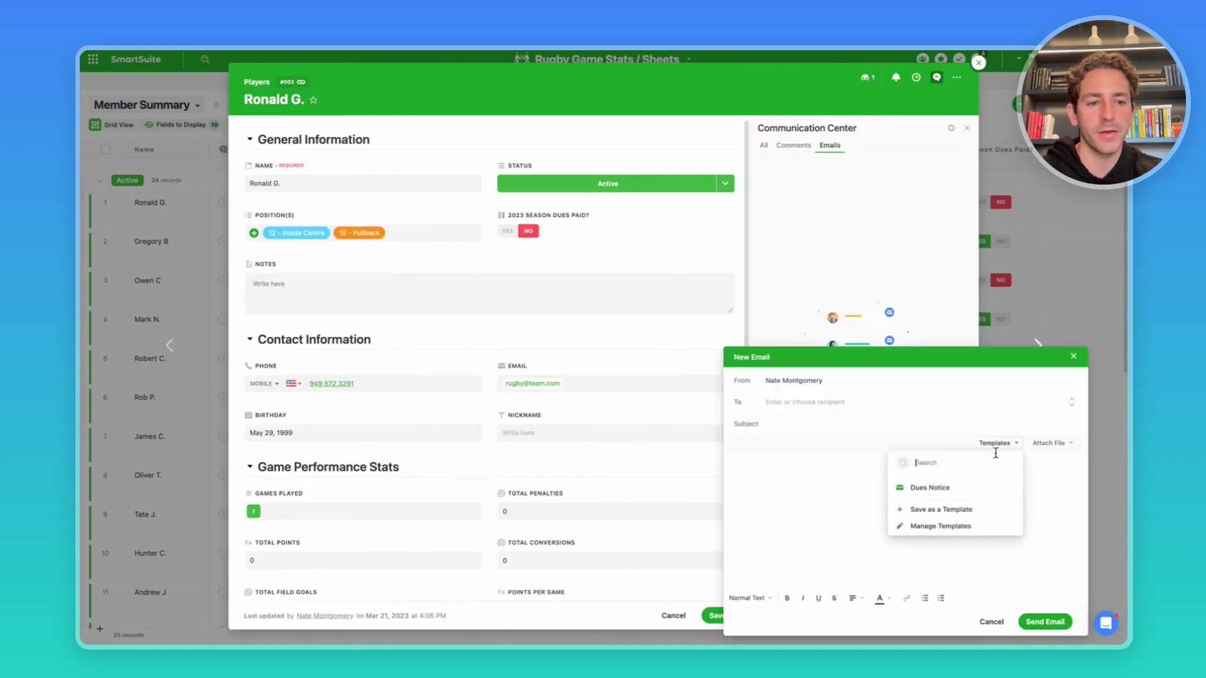
left_click(953, 493)
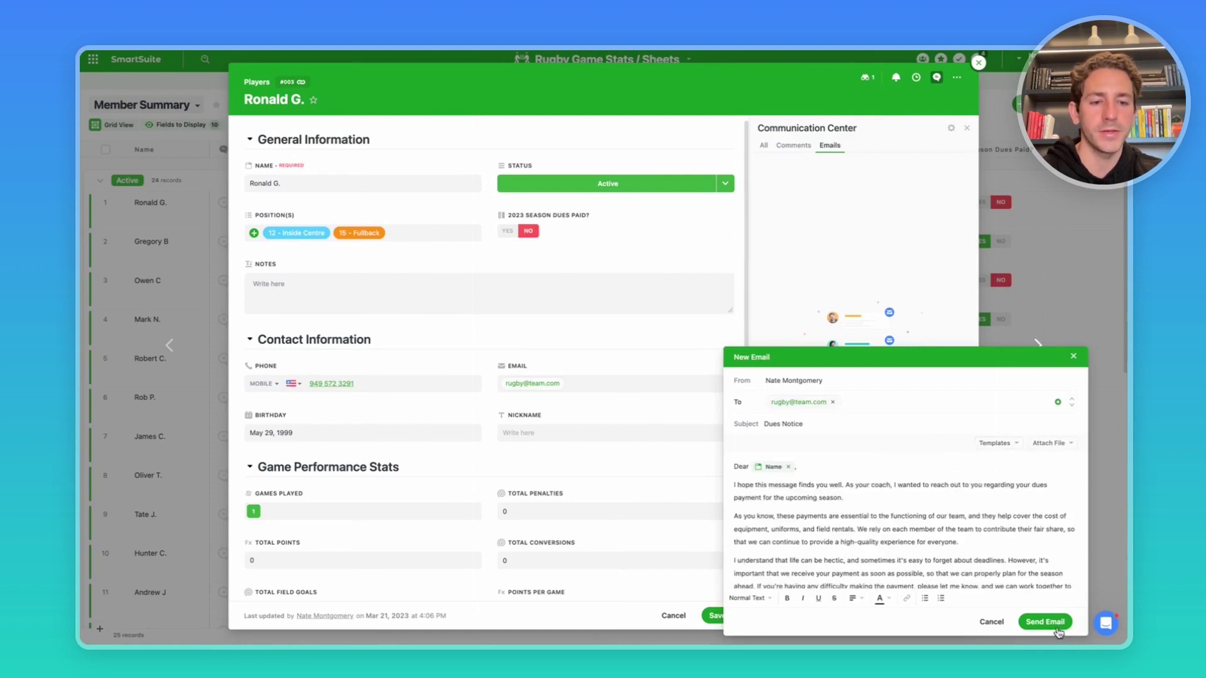
Send the Dues Notice email and switch to the Performances table's Past Performances by Game view.
left_click(531, 389)
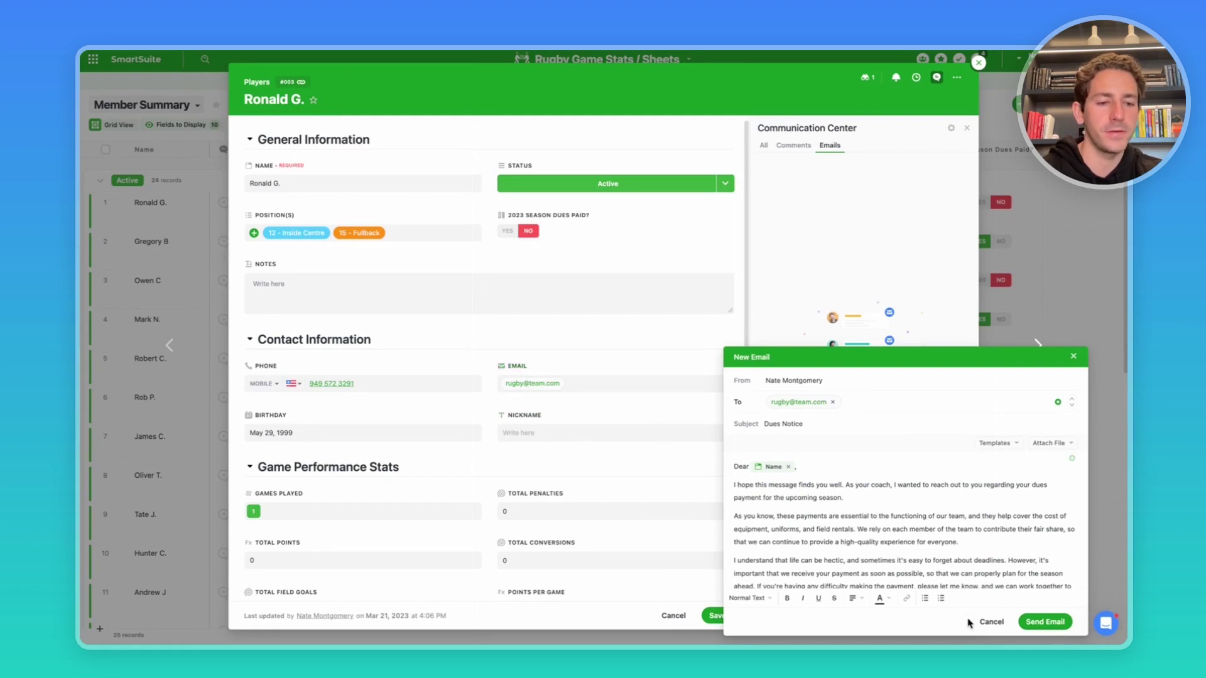
left_click(1037, 622)
mouse_move(940, 323)
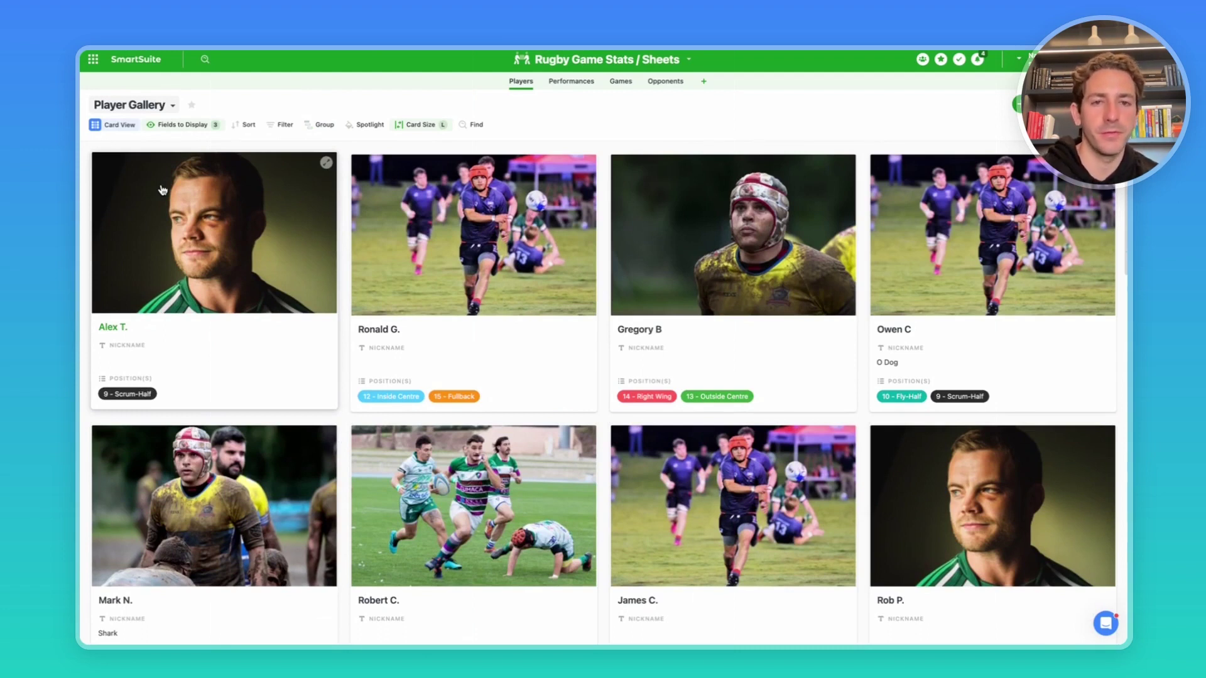
left_click(571, 81)
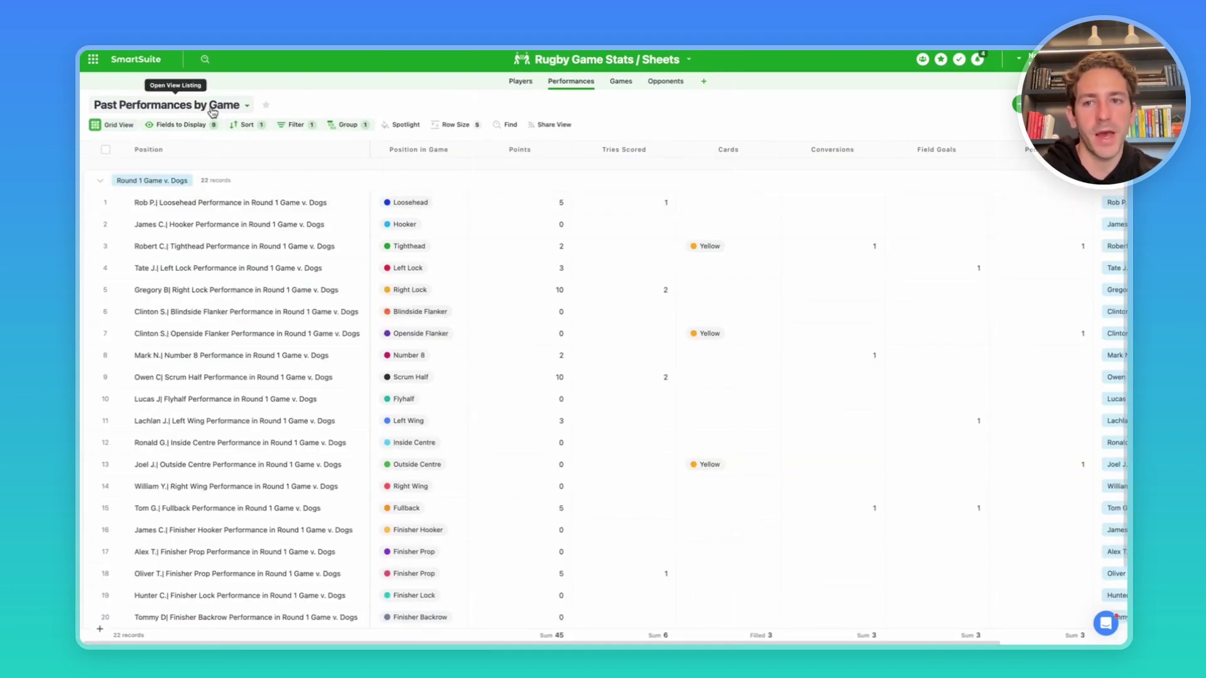
Check the Past Performances view's filter condition and scroll through the grouped records.
left_click(296, 124)
left_click(493, 108)
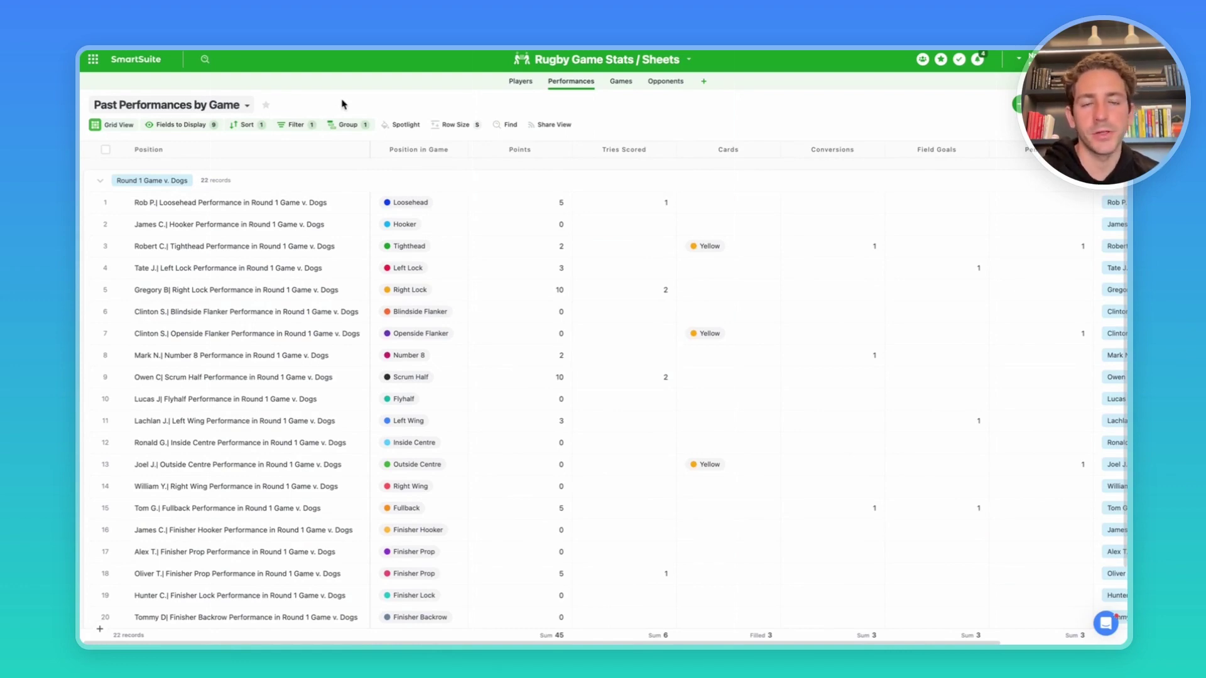
scroll(608, 228, "down", 1)
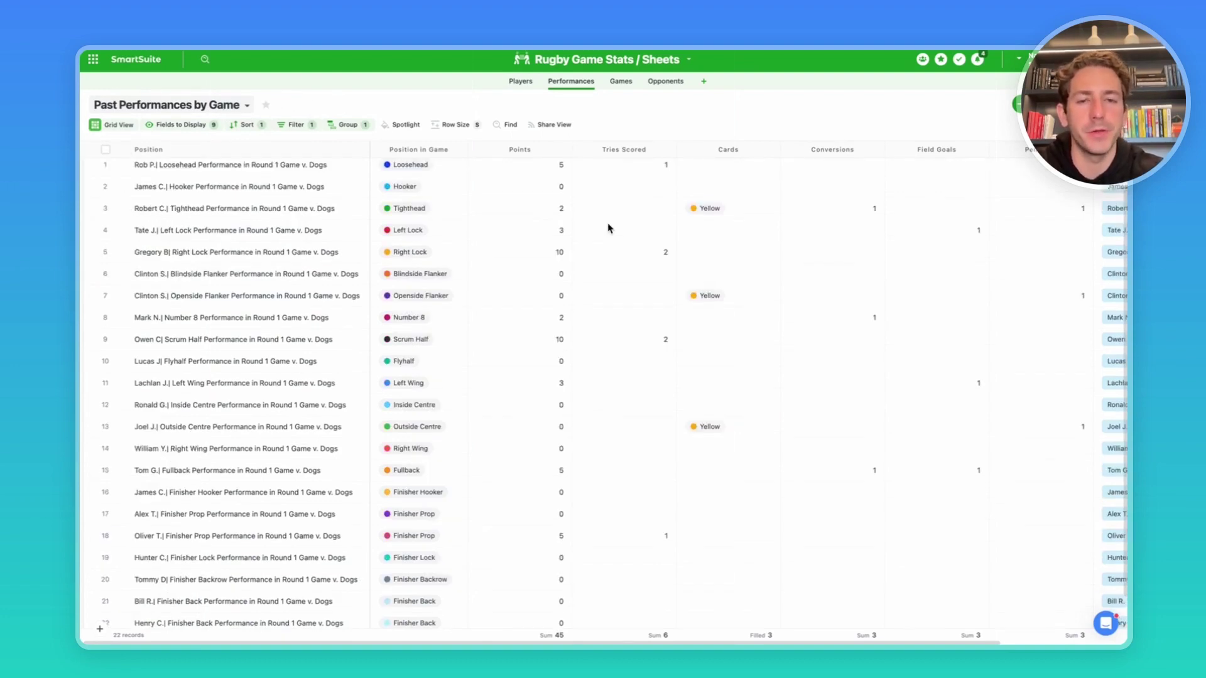
scroll(480, 368, "down", 1)
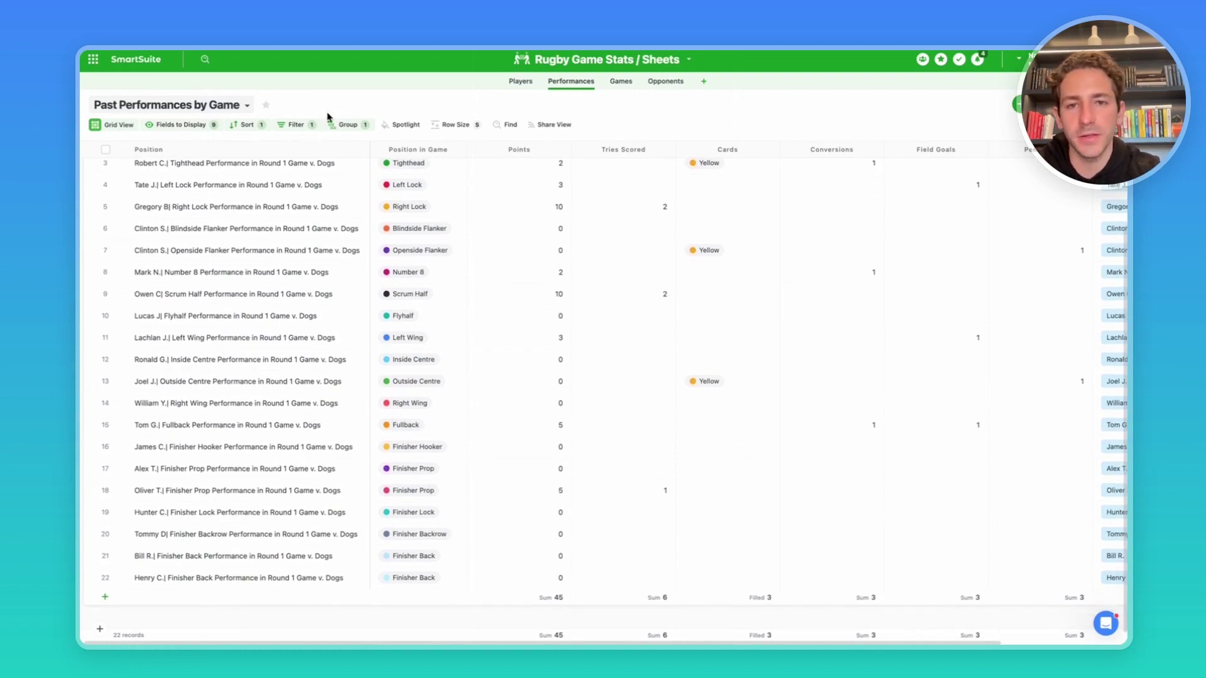
left_click(217, 108)
In Positions Template, set Create New Game? to YES for all 22 Round 1 Game v. Cats positions.
left_click(188, 183)
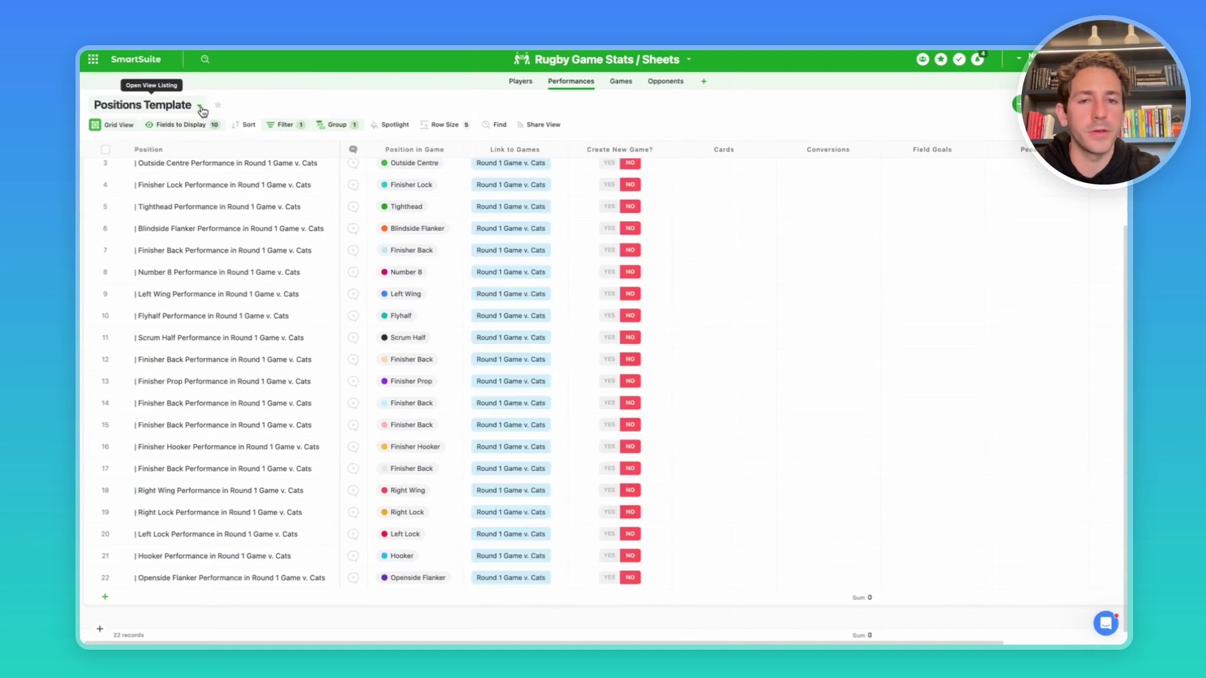
scroll(520, 274, "up", 2)
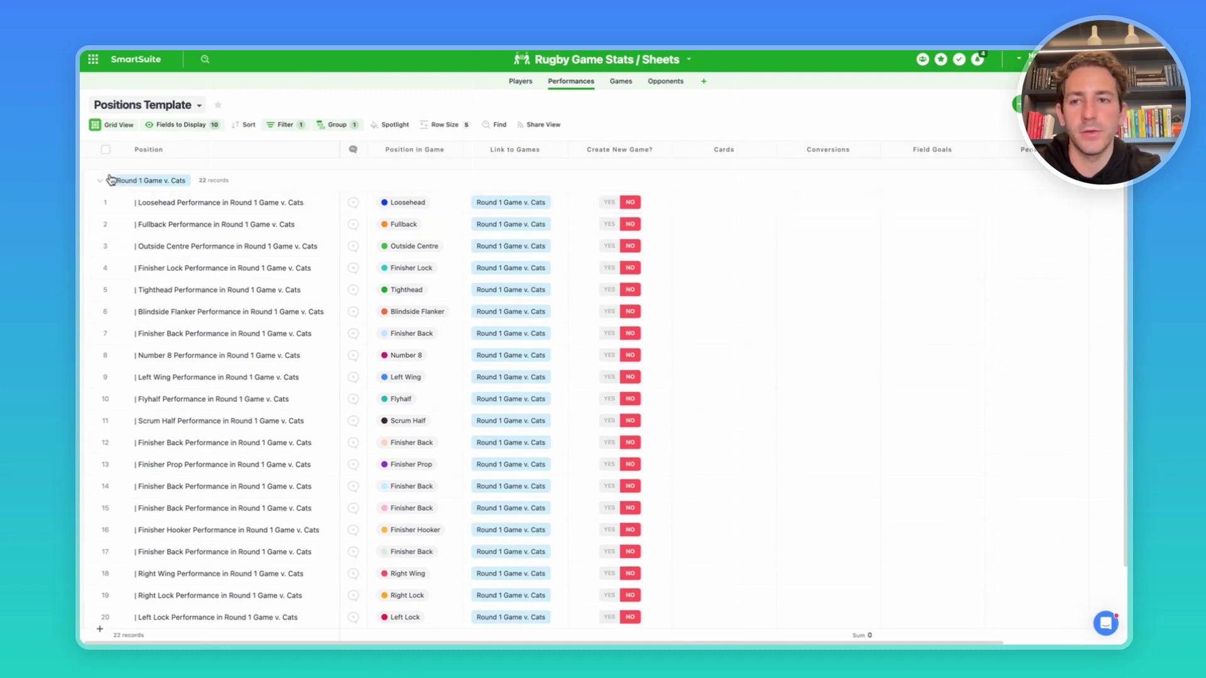
left_click(106, 151)
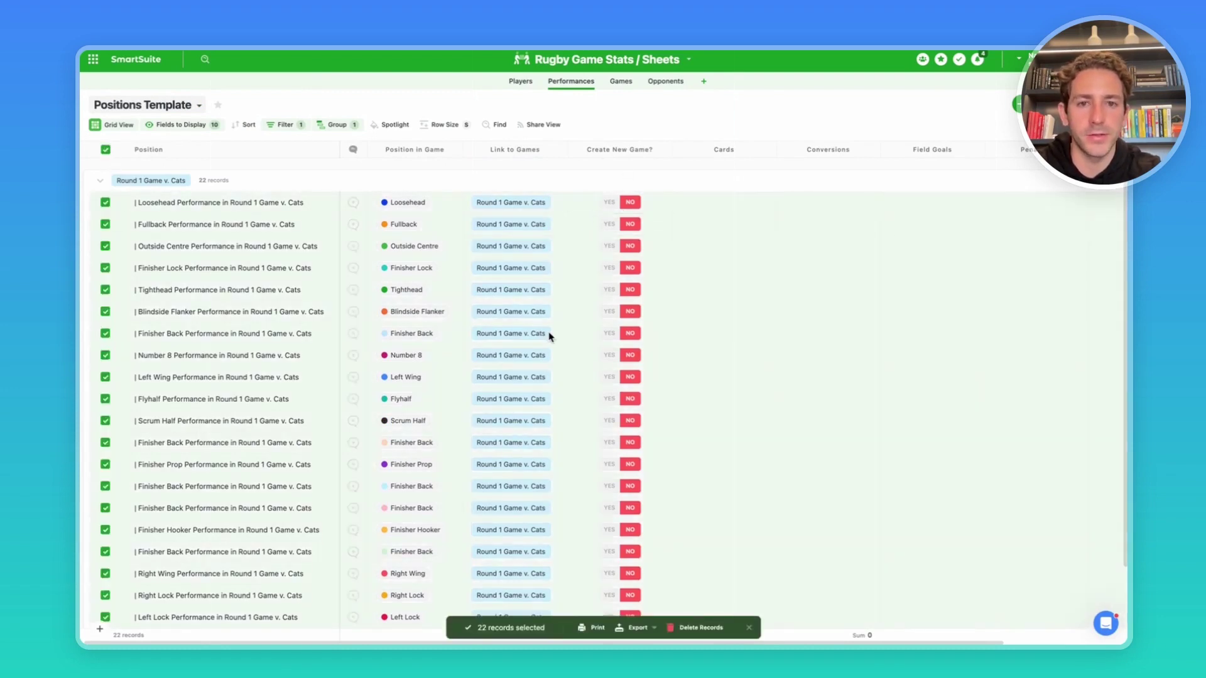
scroll(618, 196, "down", 1)
left_click(619, 185)
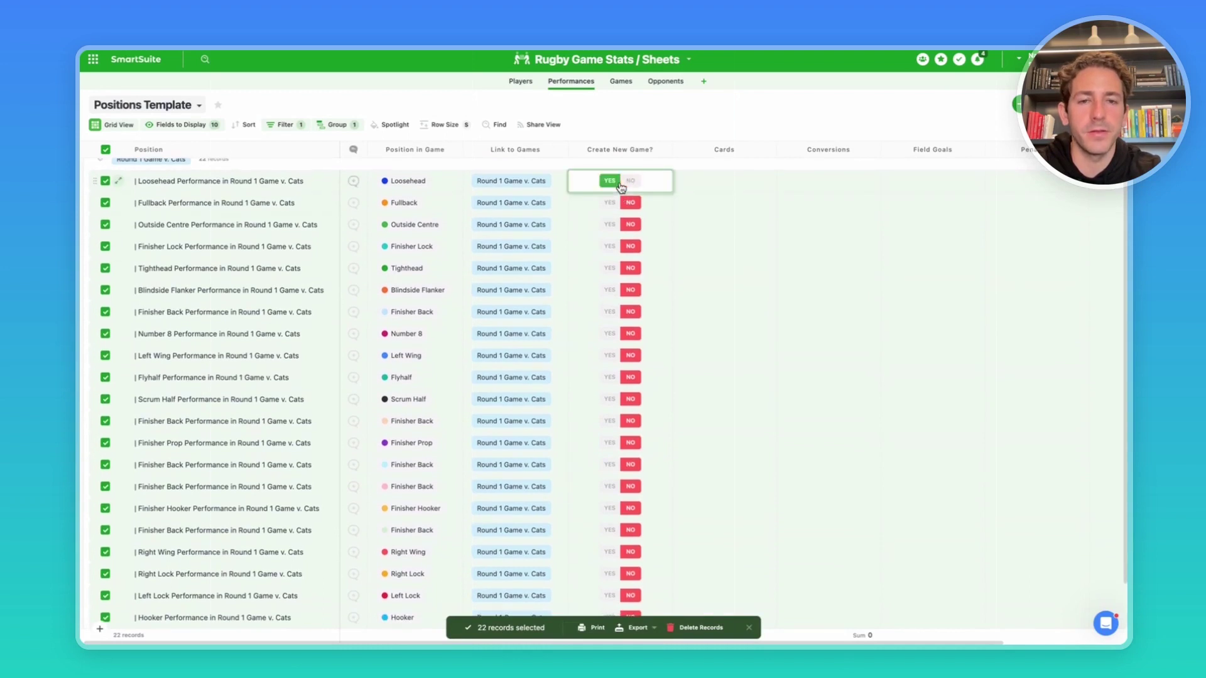
left_click(106, 149)
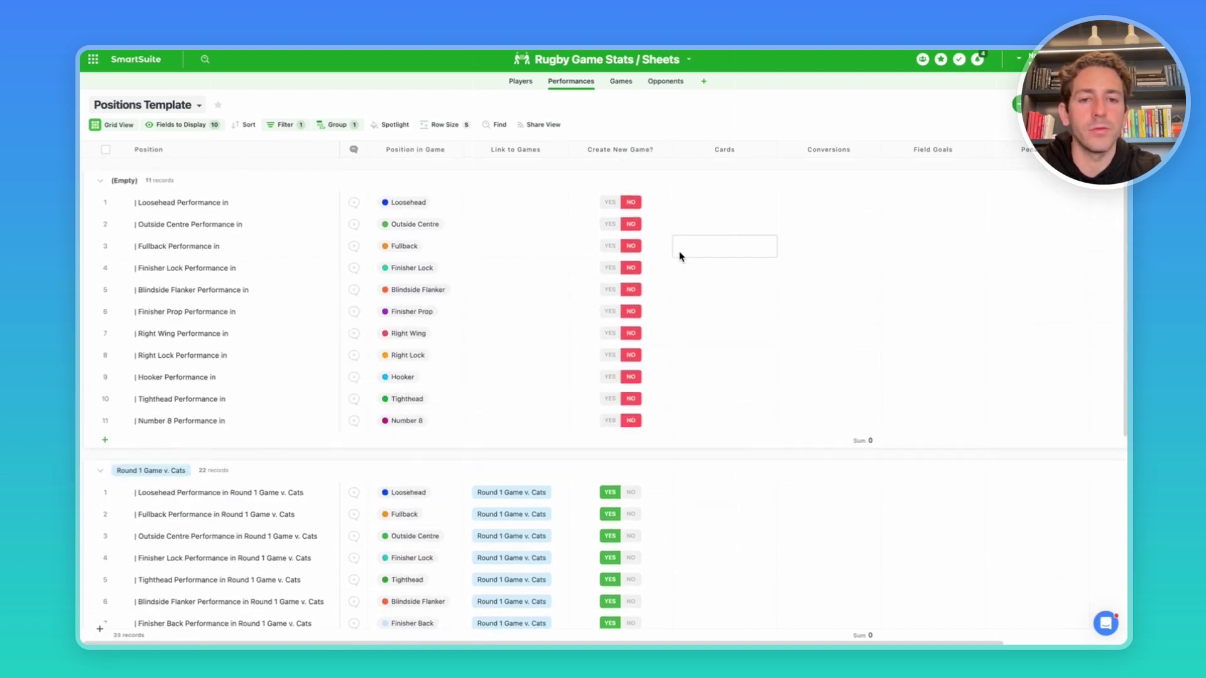
left_click(534, 247)
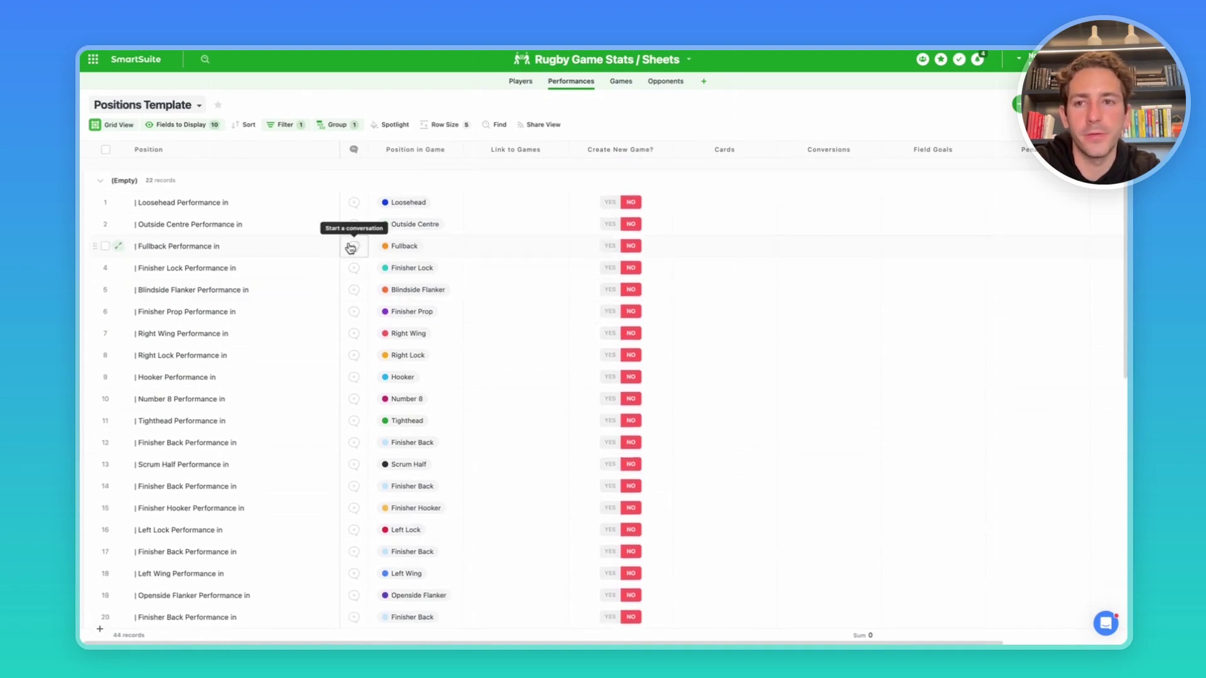
left_click(198, 106)
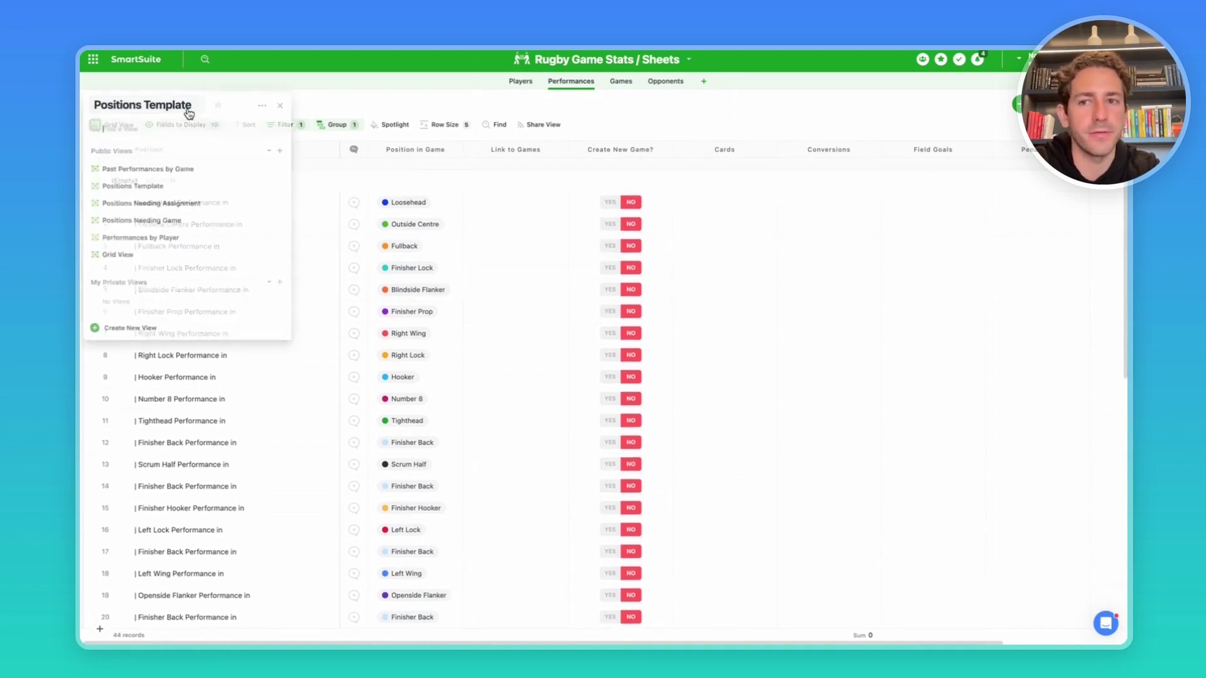
In Positions Needing Game, link all 22 positions to Round 2 Game v. Raiders.
left_click(159, 221)
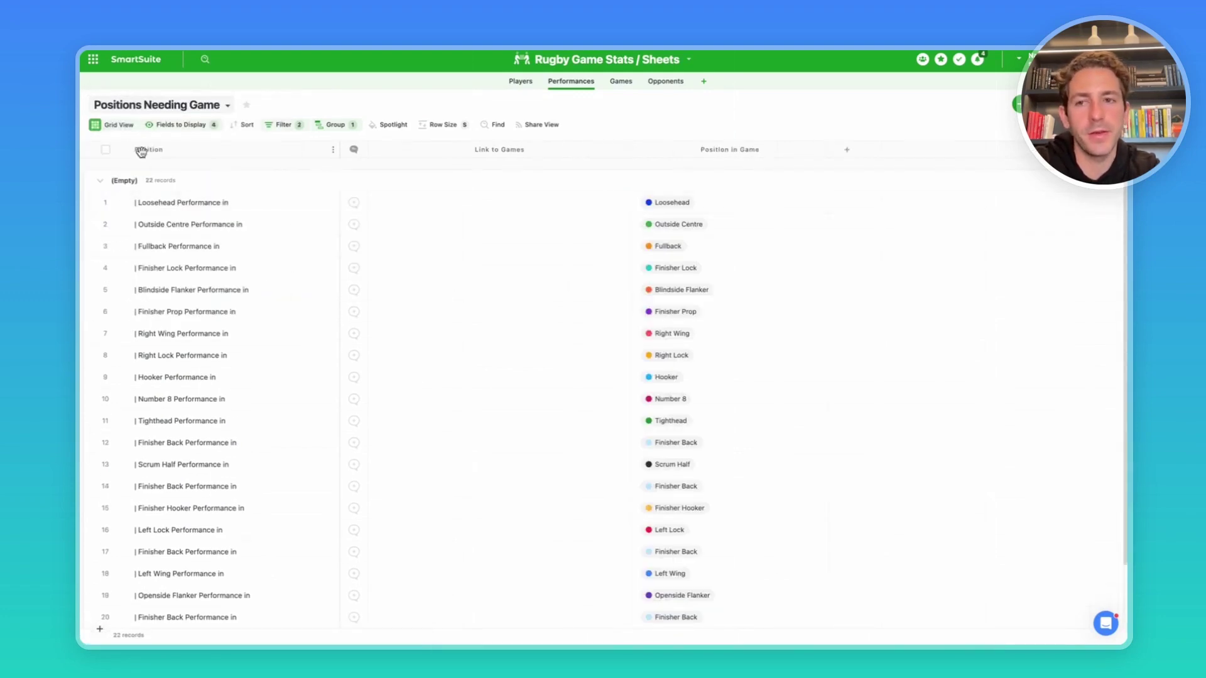
left_click(106, 151)
left_click(452, 220)
left_click(378, 202)
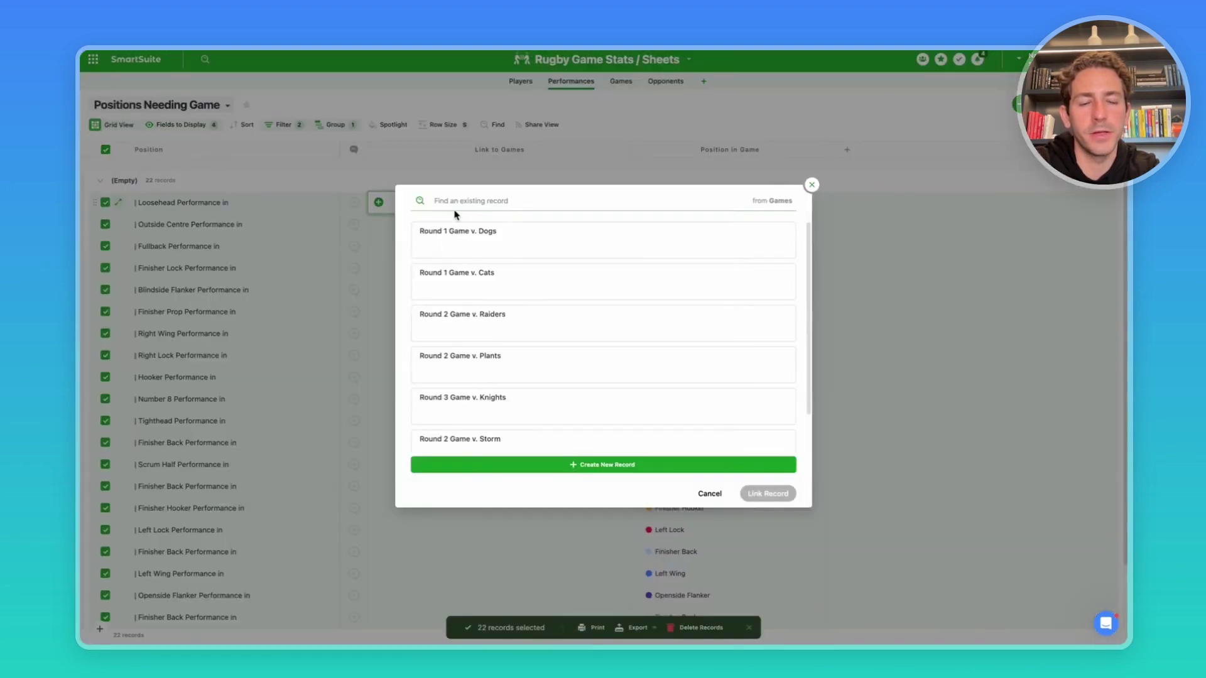
scroll(527, 302, "down", 1)
left_click(526, 302)
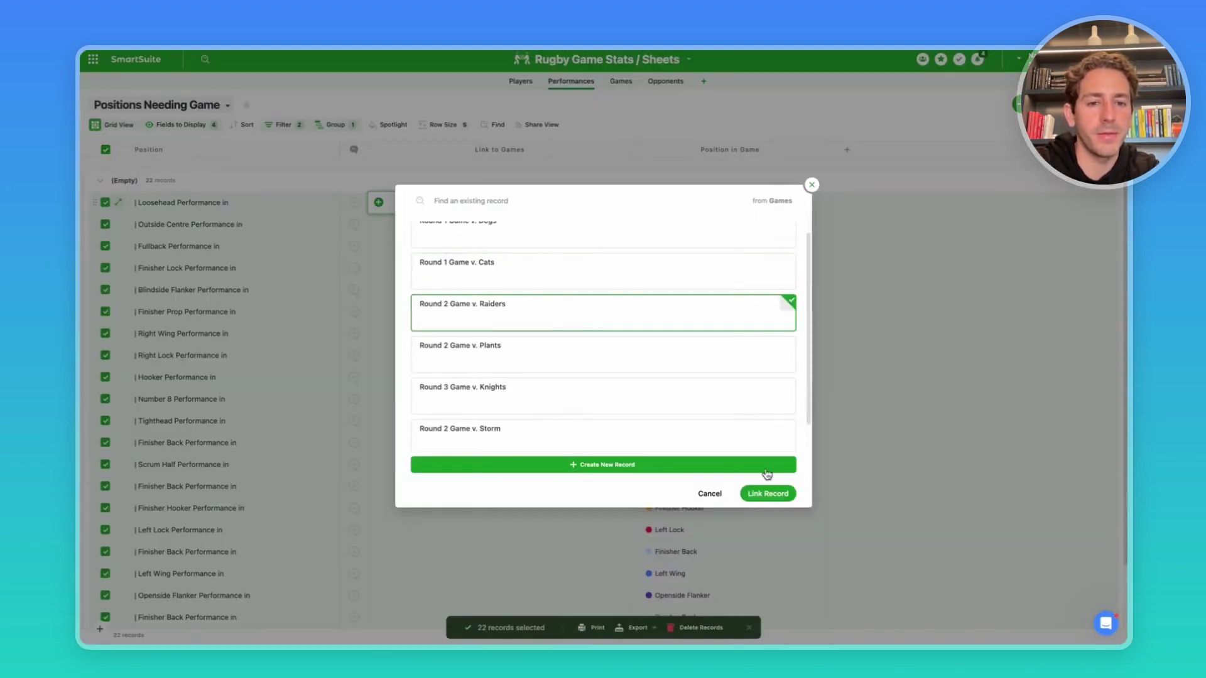
left_click(768, 495)
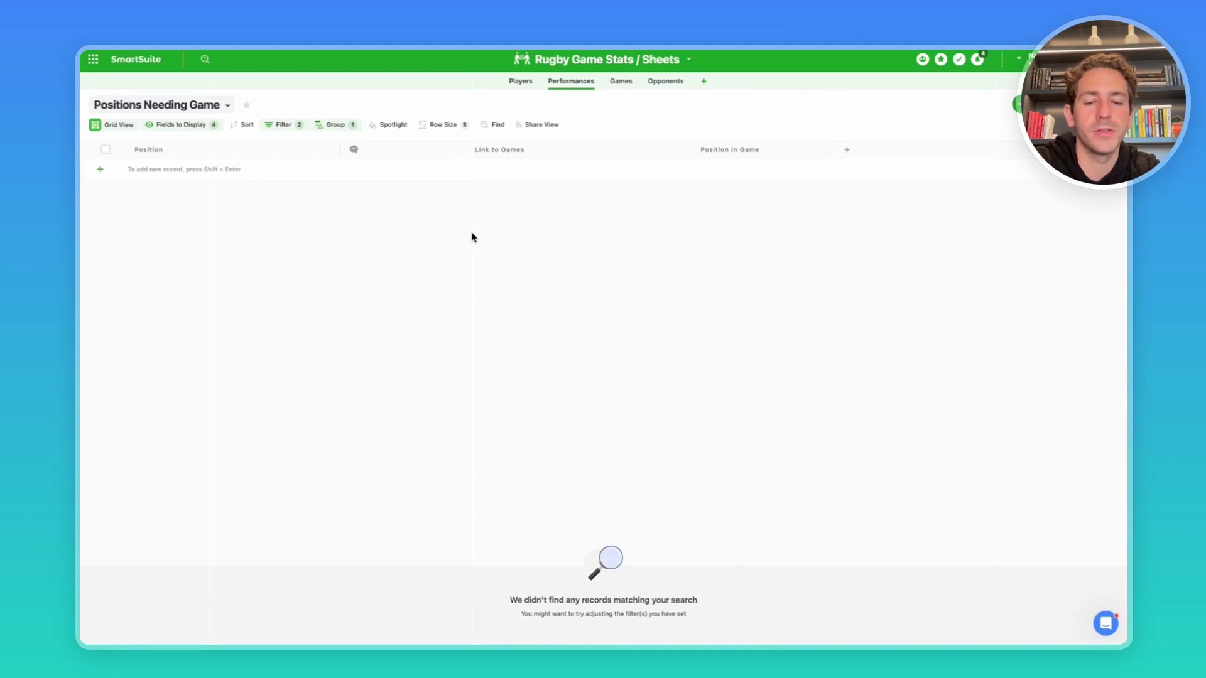
Open the Positions Needing Assignment view and select the Loosehead position's player cell.
left_click(227, 105)
left_click(211, 201)
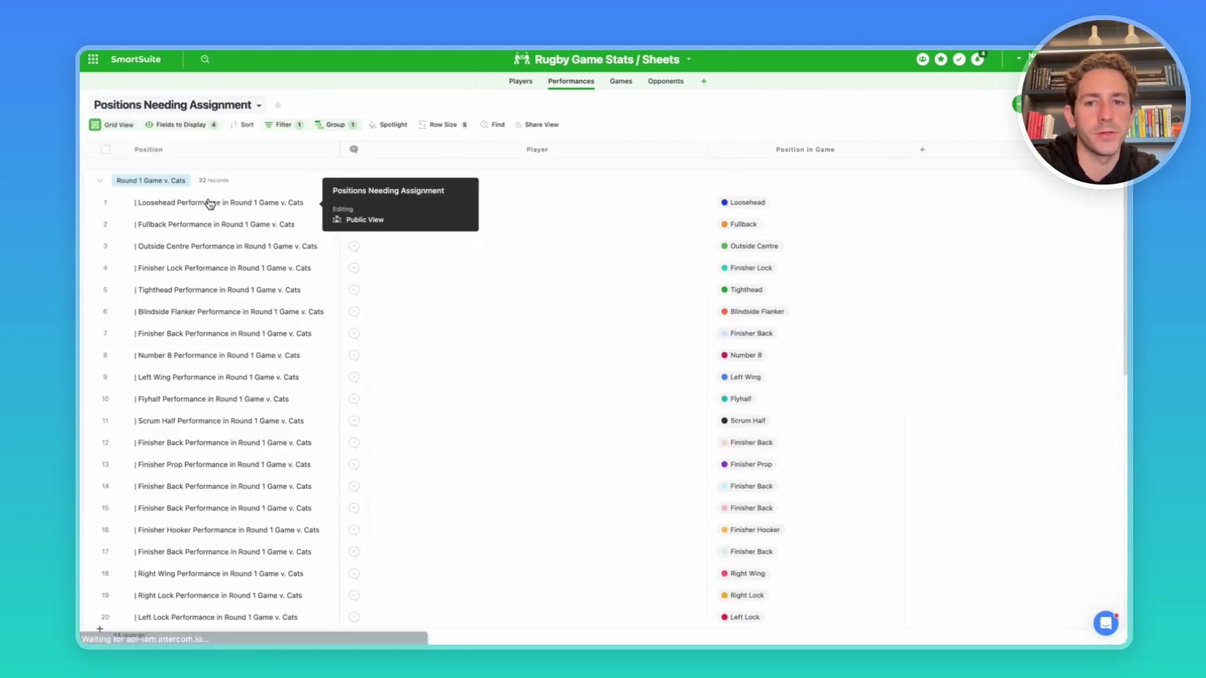
scroll(496, 221, "down", 8)
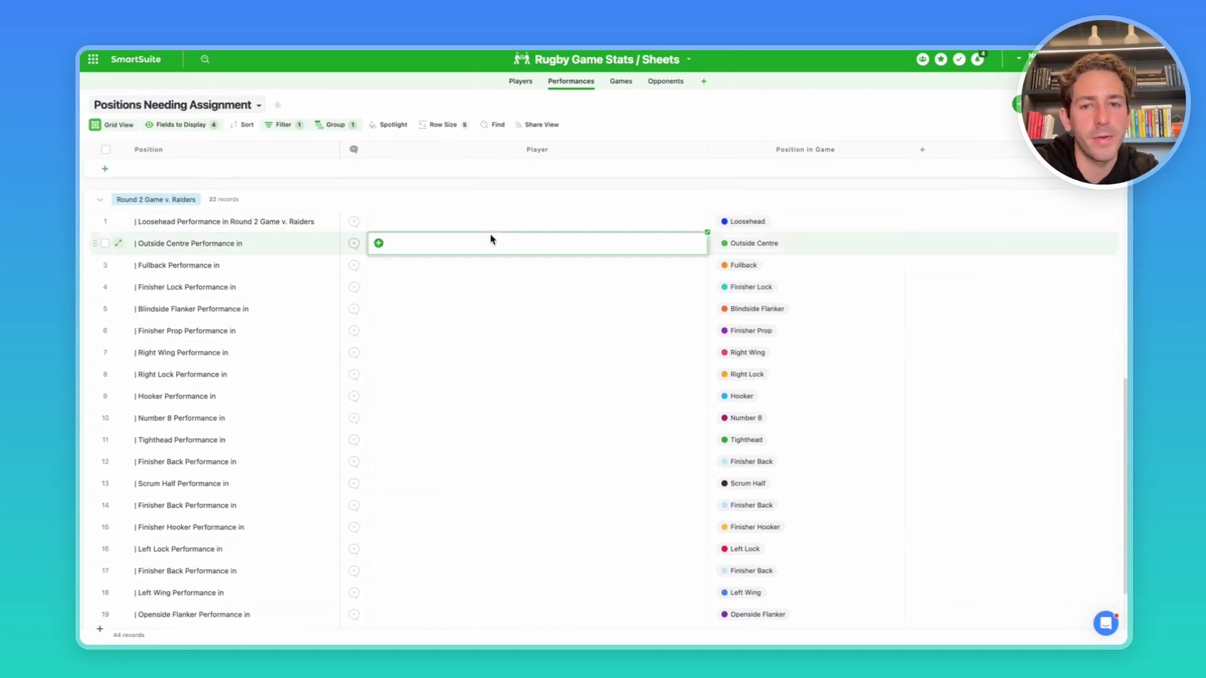
left_click(521, 226)
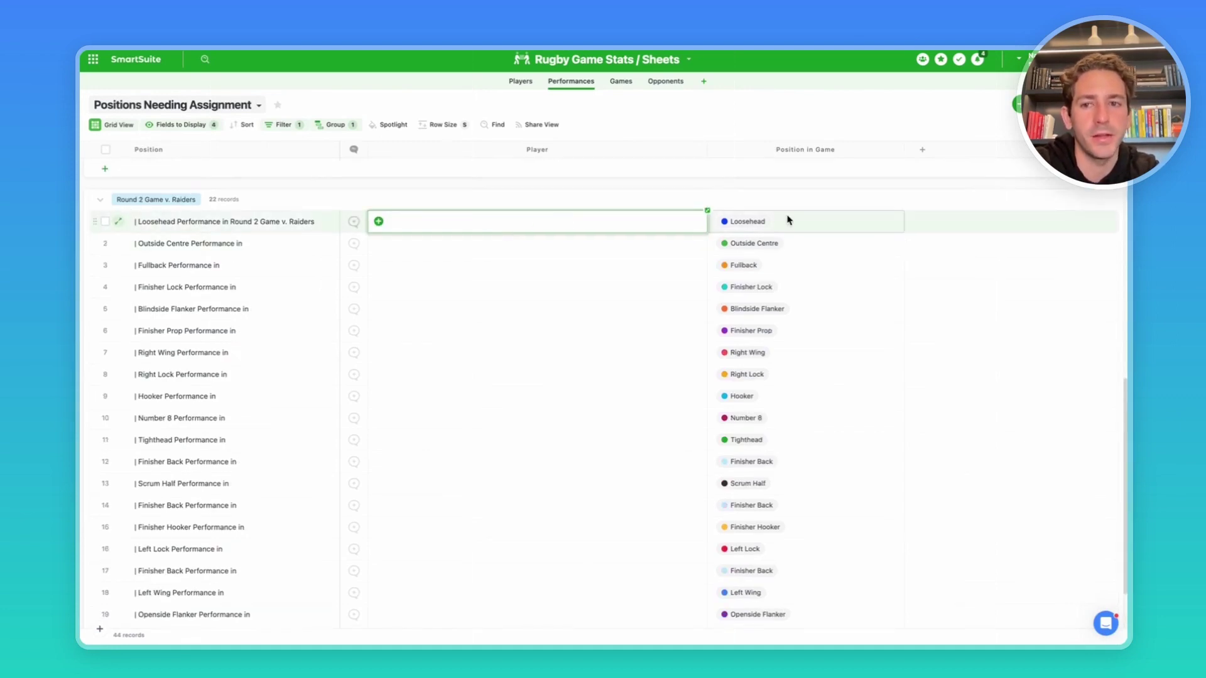
left_click(625, 83)
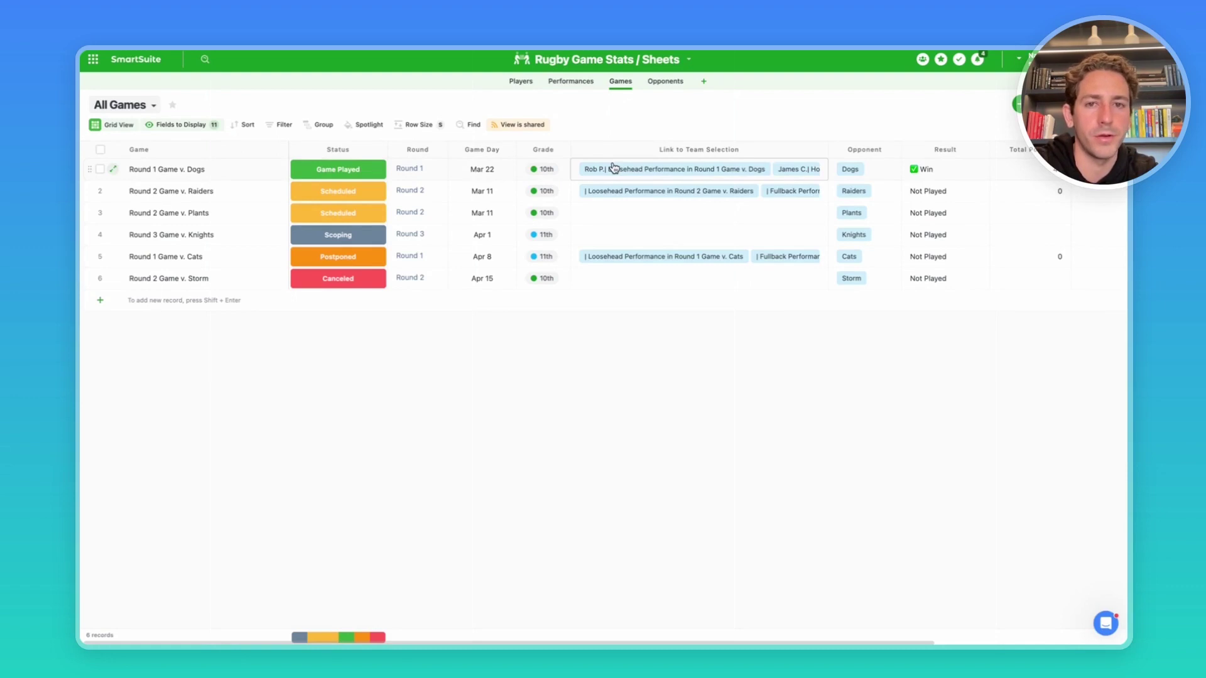
Review the Round 1 Game v. Dogs record's fields, status options and notes, then close it.
key("space")
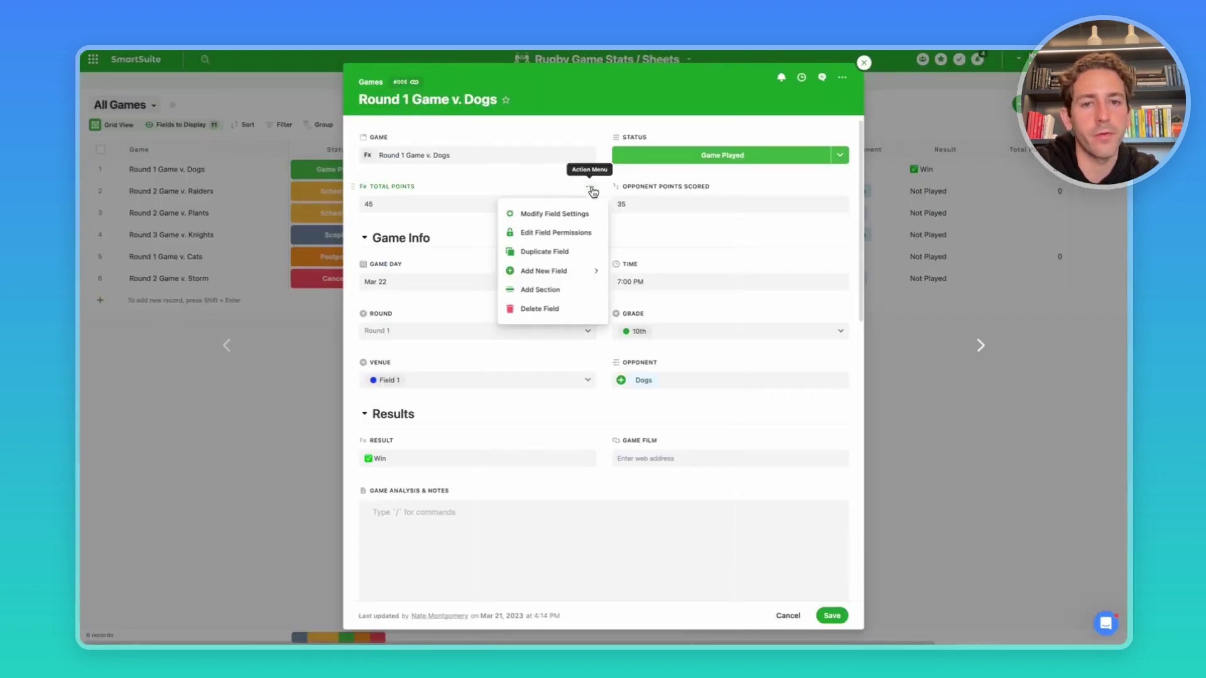
left_click(552, 213)
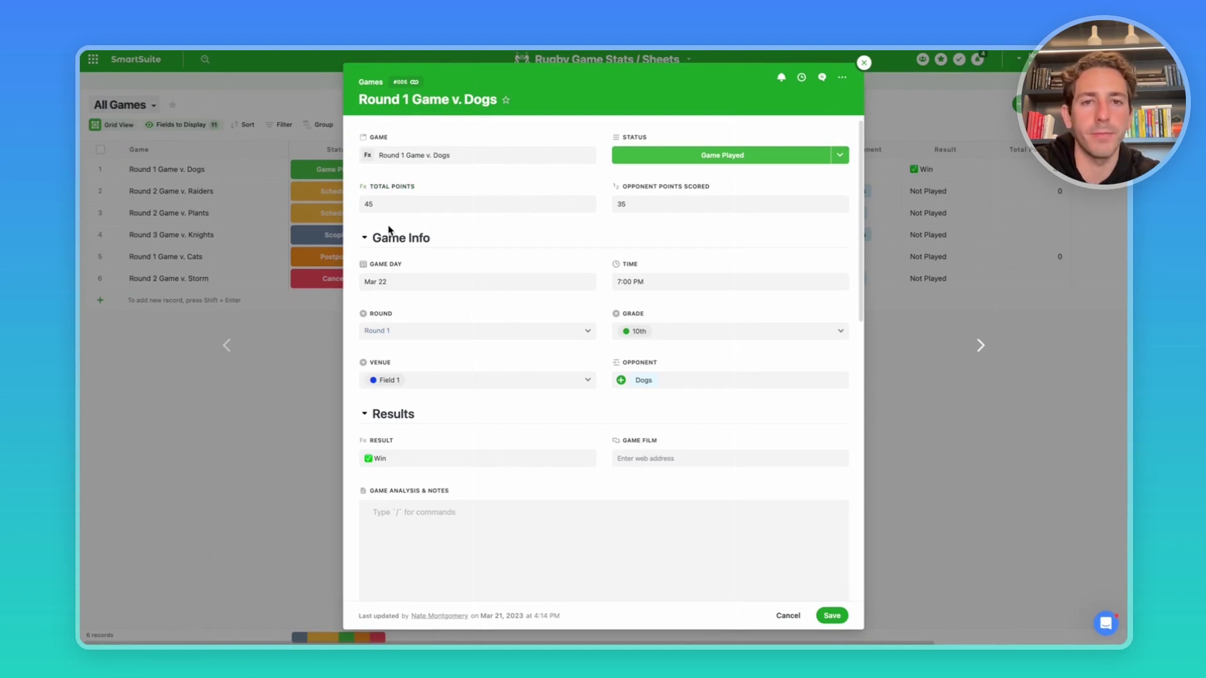
left_click(712, 155)
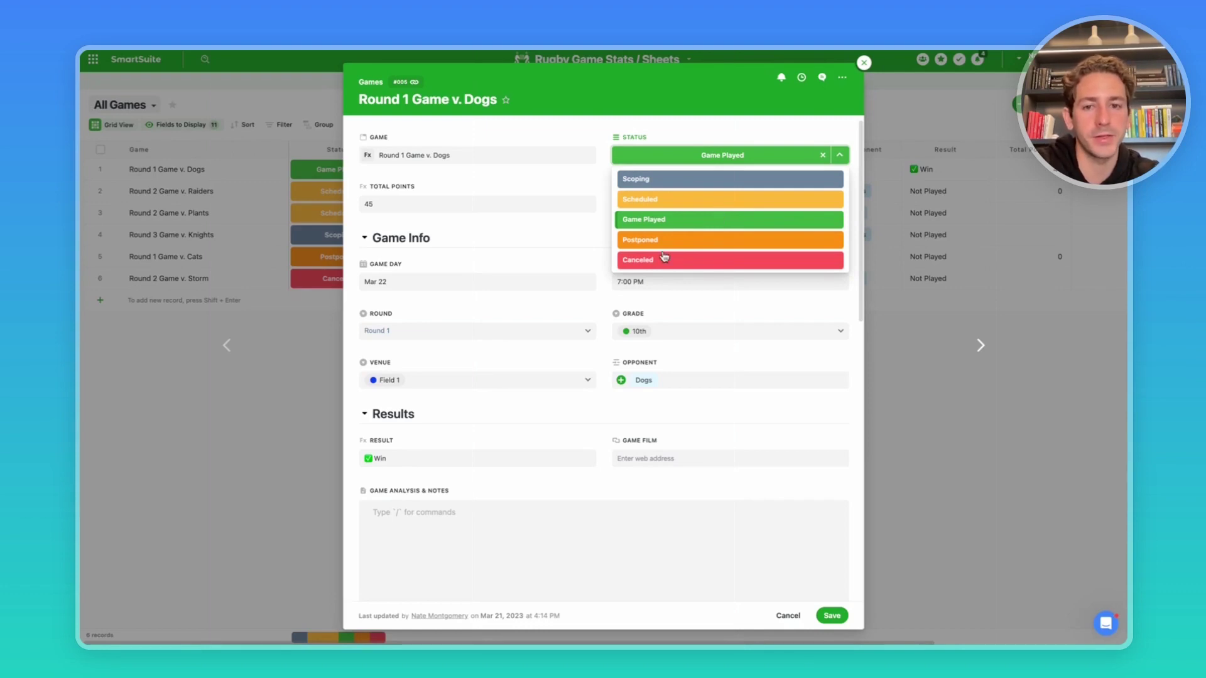
scroll(564, 276, "down", 1)
scroll(566, 293, "down", 1)
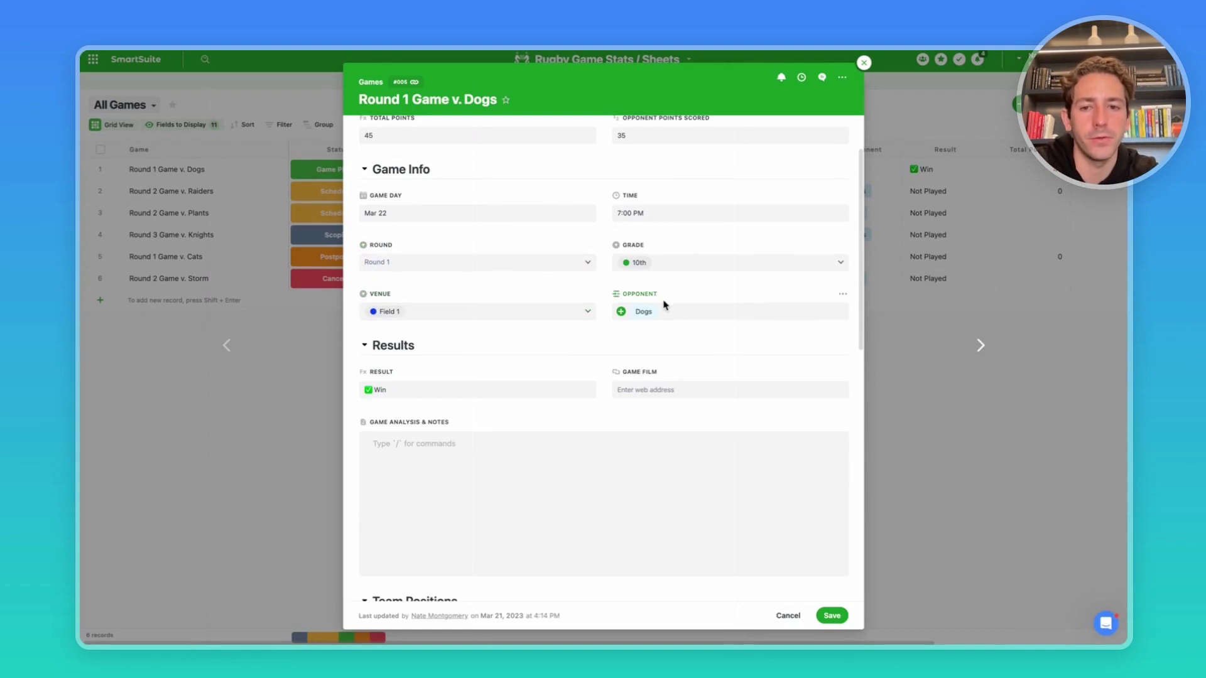
scroll(665, 304, "down", 3)
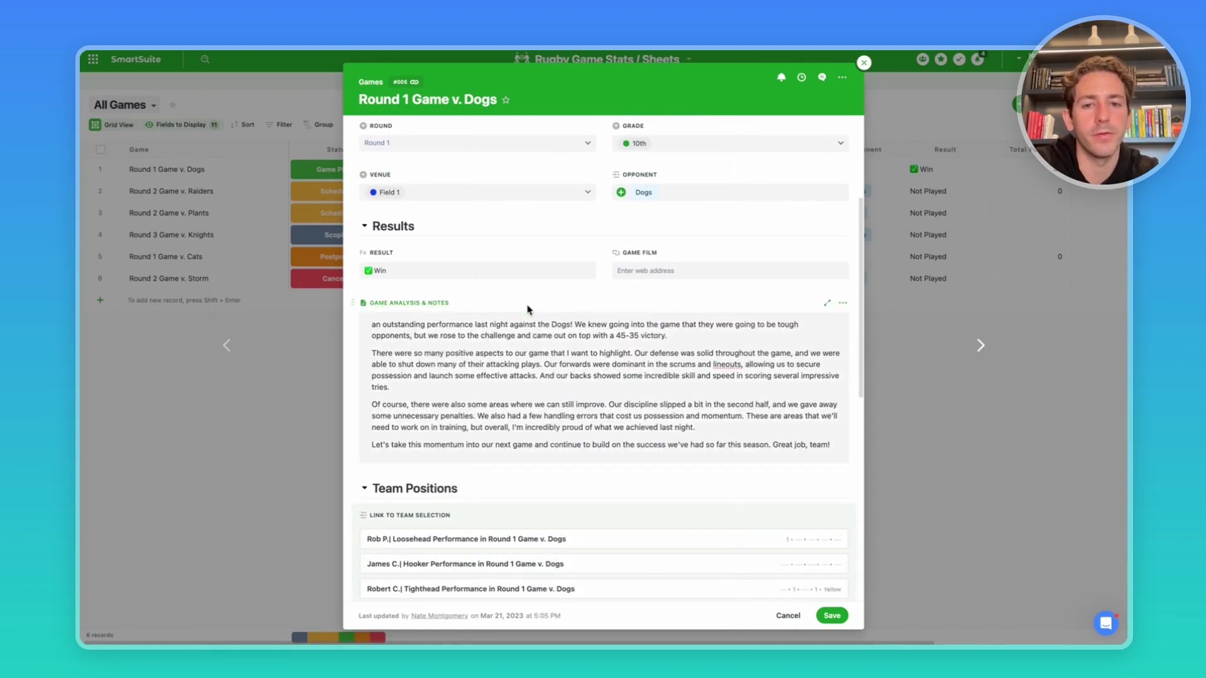
scroll(535, 332, "down", 1)
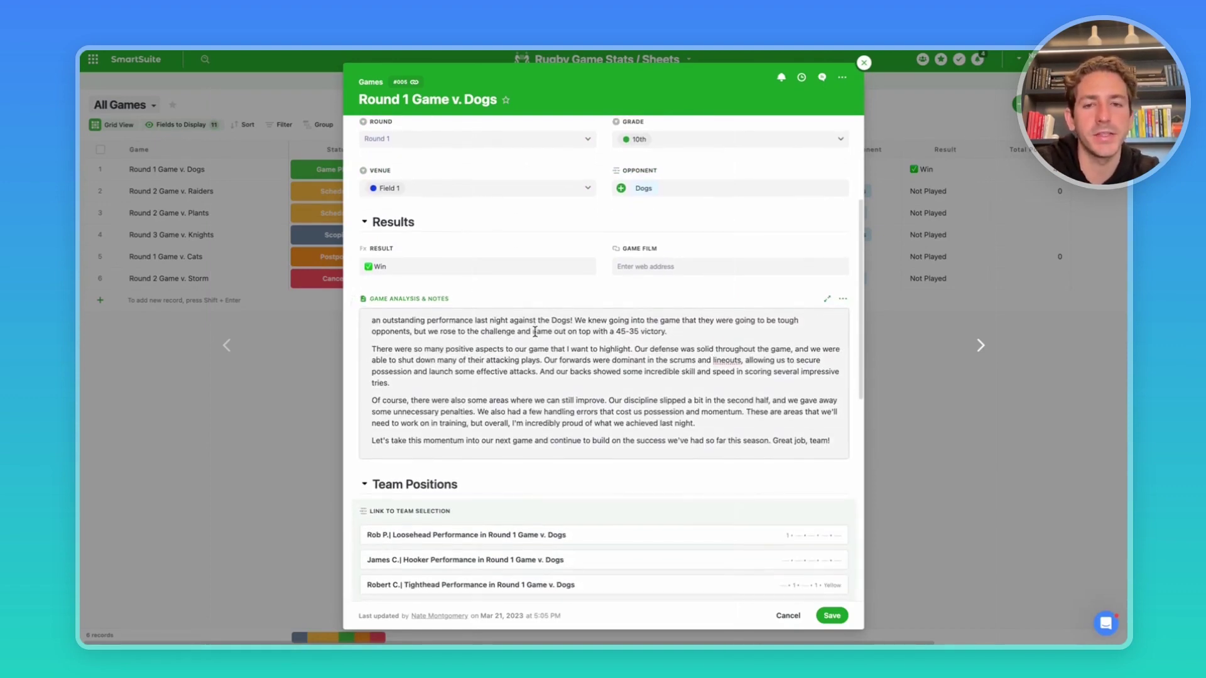
scroll(535, 332, "down", 2)
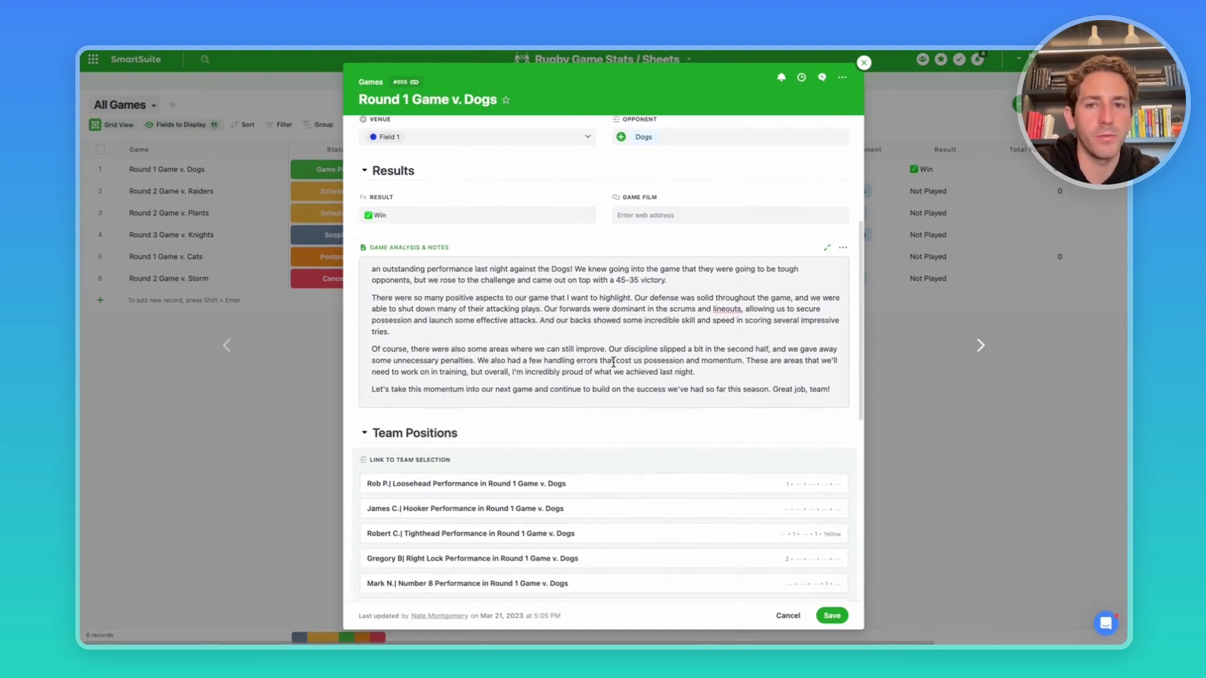
key("Escape")
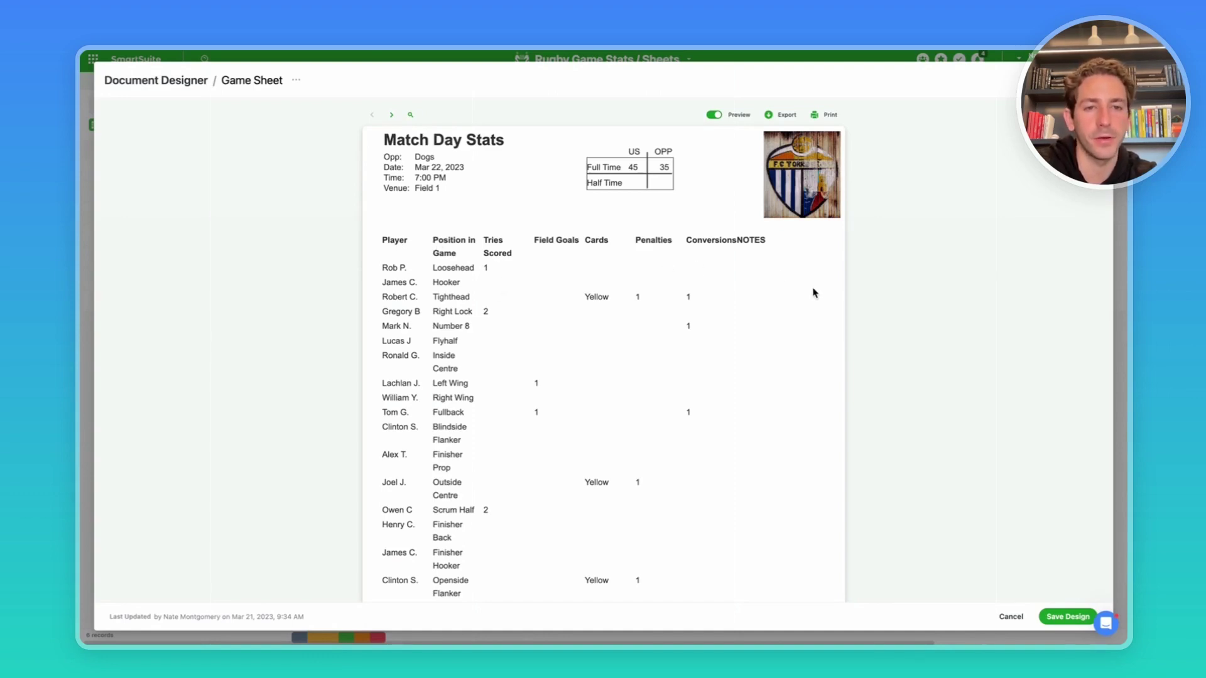
Preview the Game Sheet for the Dogs match, then advance to the Cats game.
scroll(797, 296, "down", 5)
scroll(391, 118, "up", 5)
left_click(391, 117)
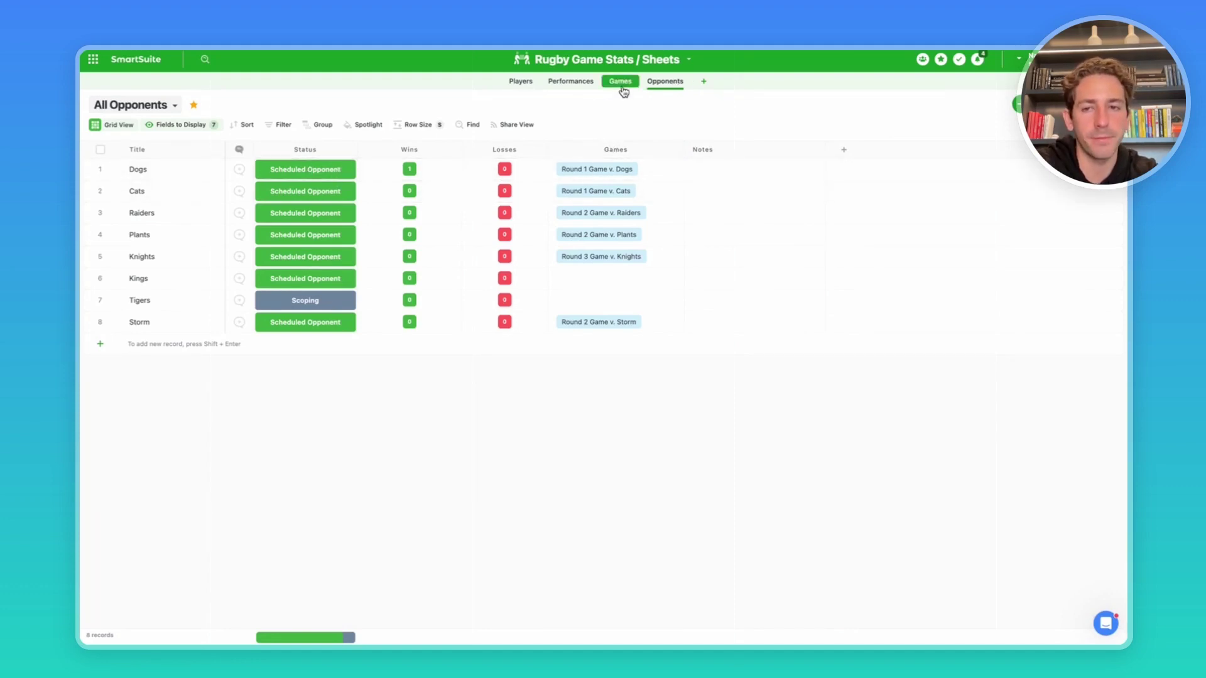
Inspect the Dogs opponent's status options and comments, leaving it as Scheduled Opponent.
left_click(116, 169)
left_click(633, 157)
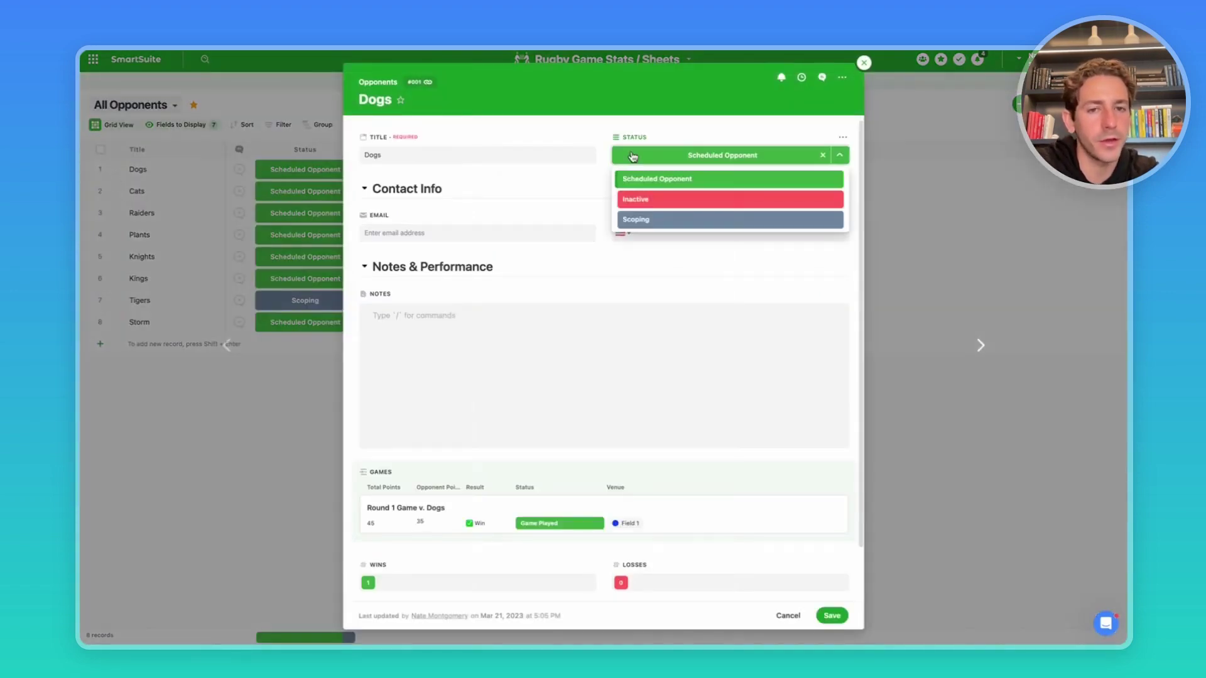
left_click(707, 134)
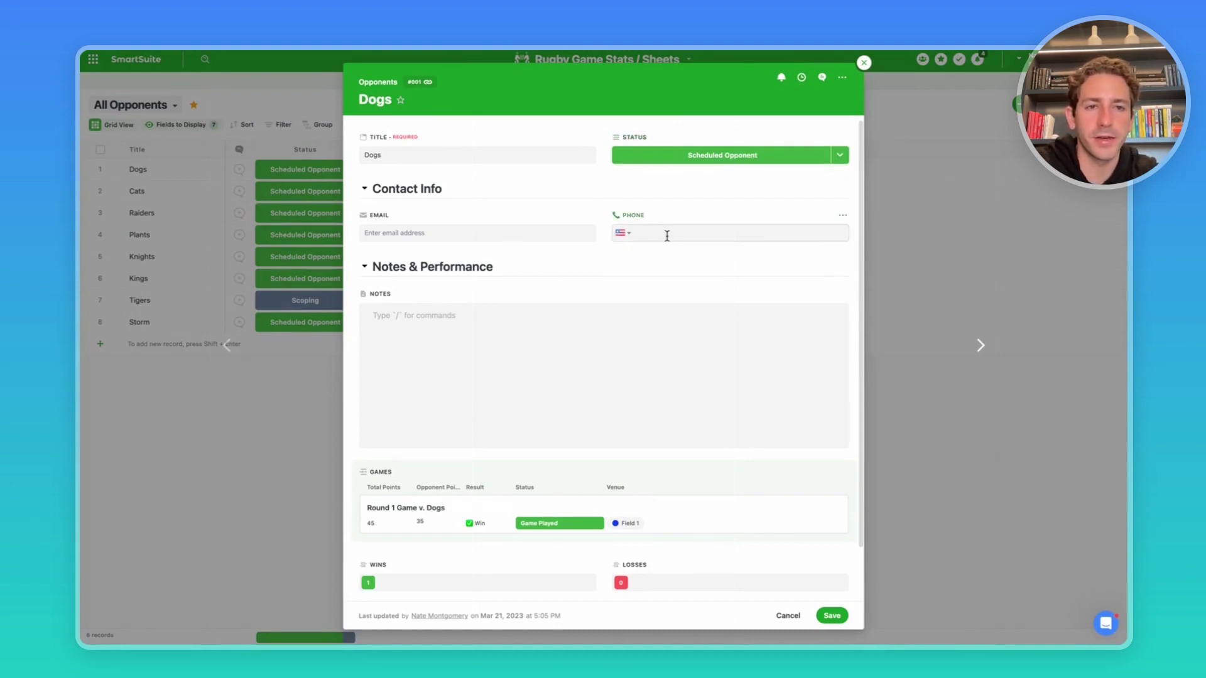
left_click(822, 77)
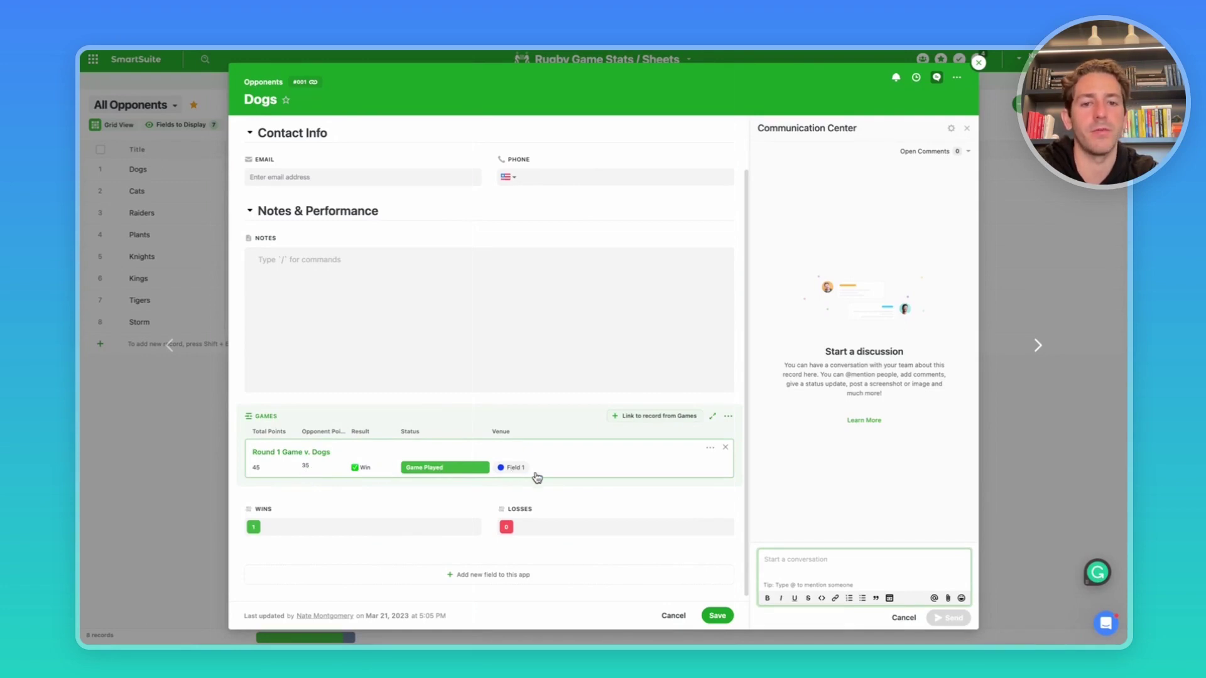
left_click(474, 510)
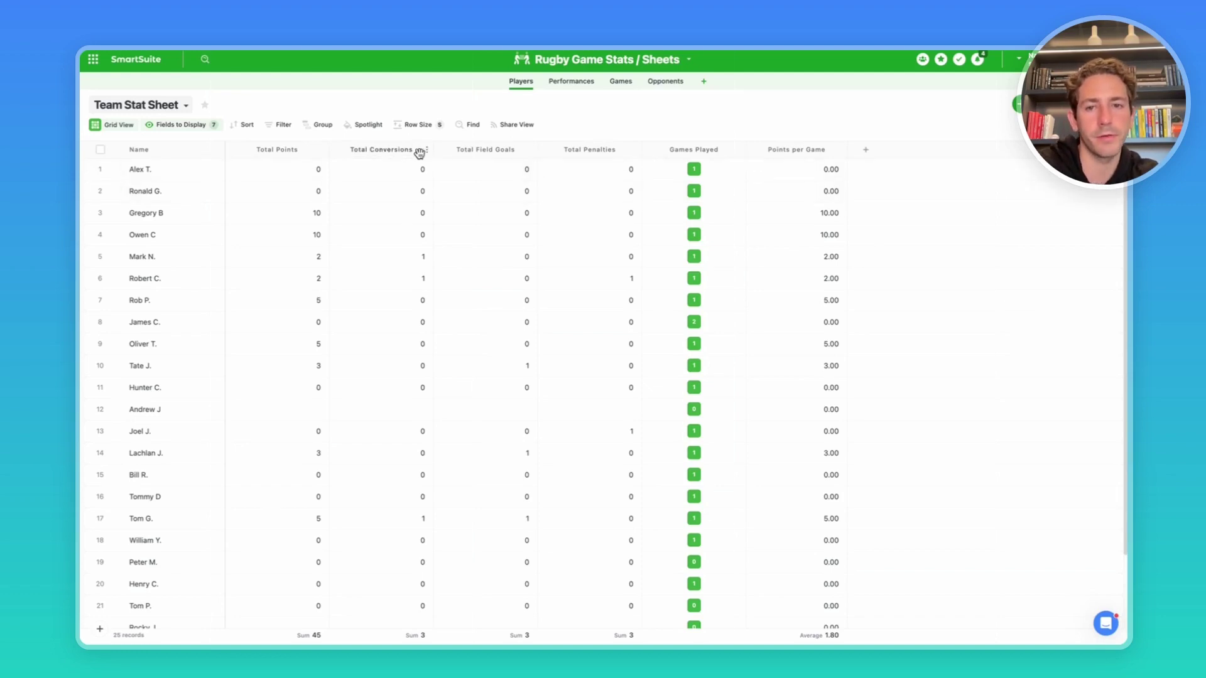
scroll(672, 302, "down", 2)
scroll(672, 301, "up", 2)
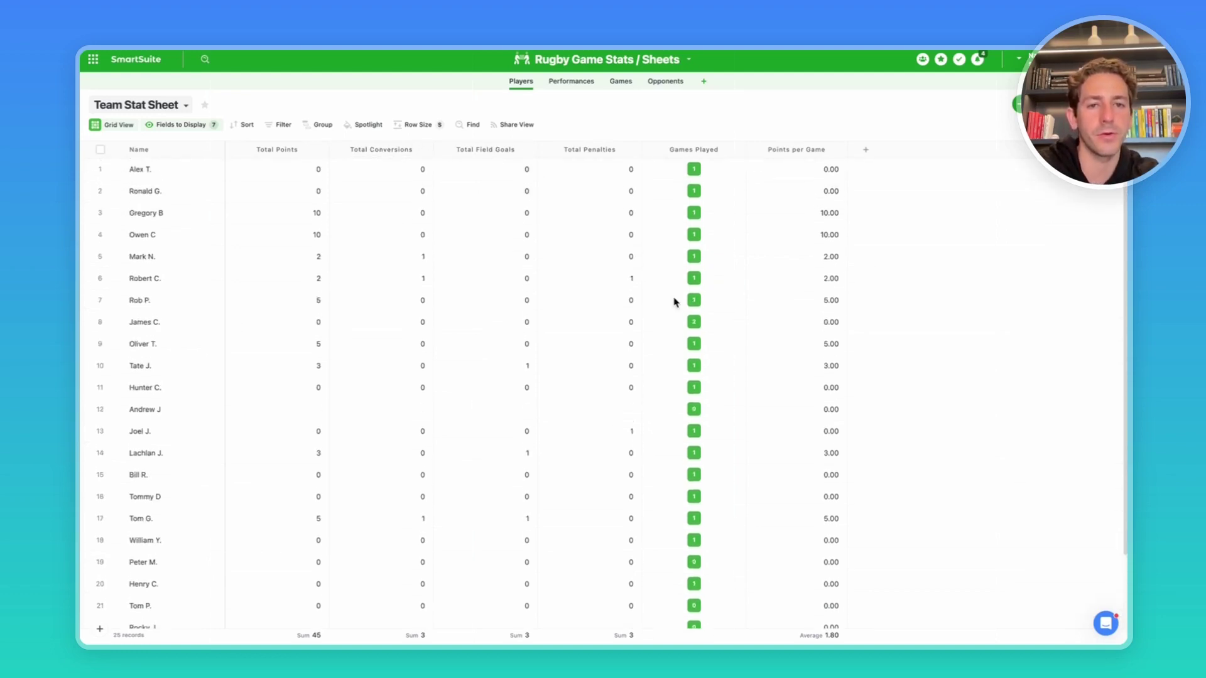
left_click(690, 169)
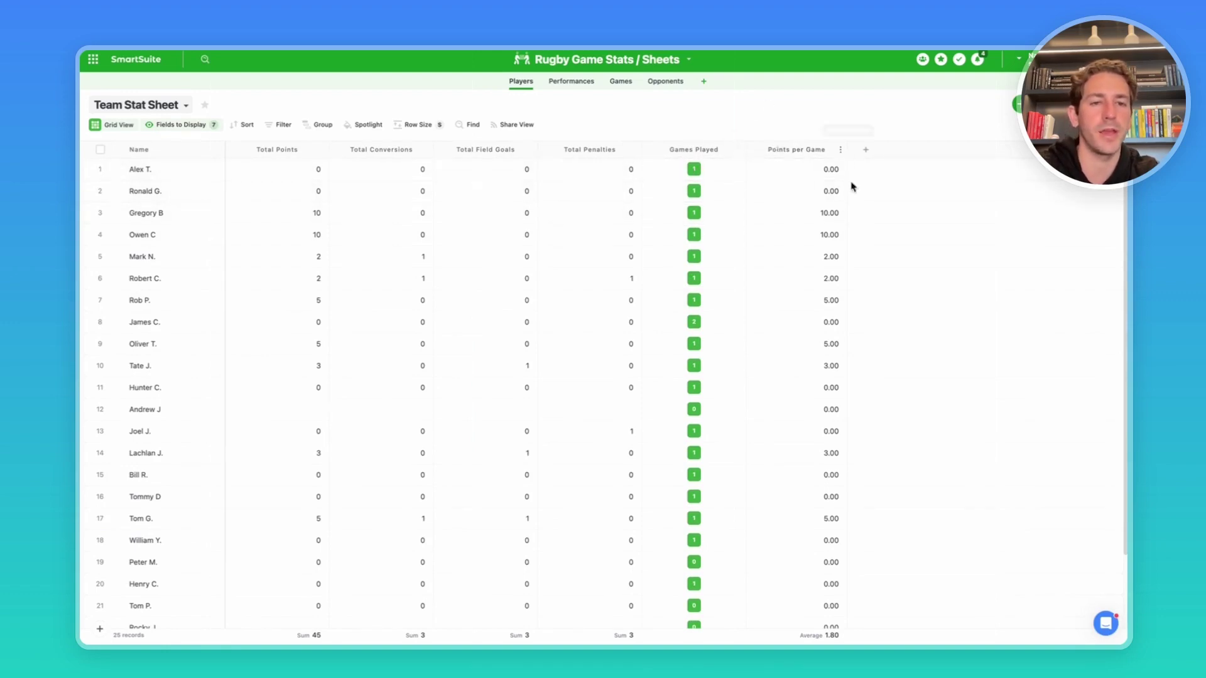
left_click(795, 151)
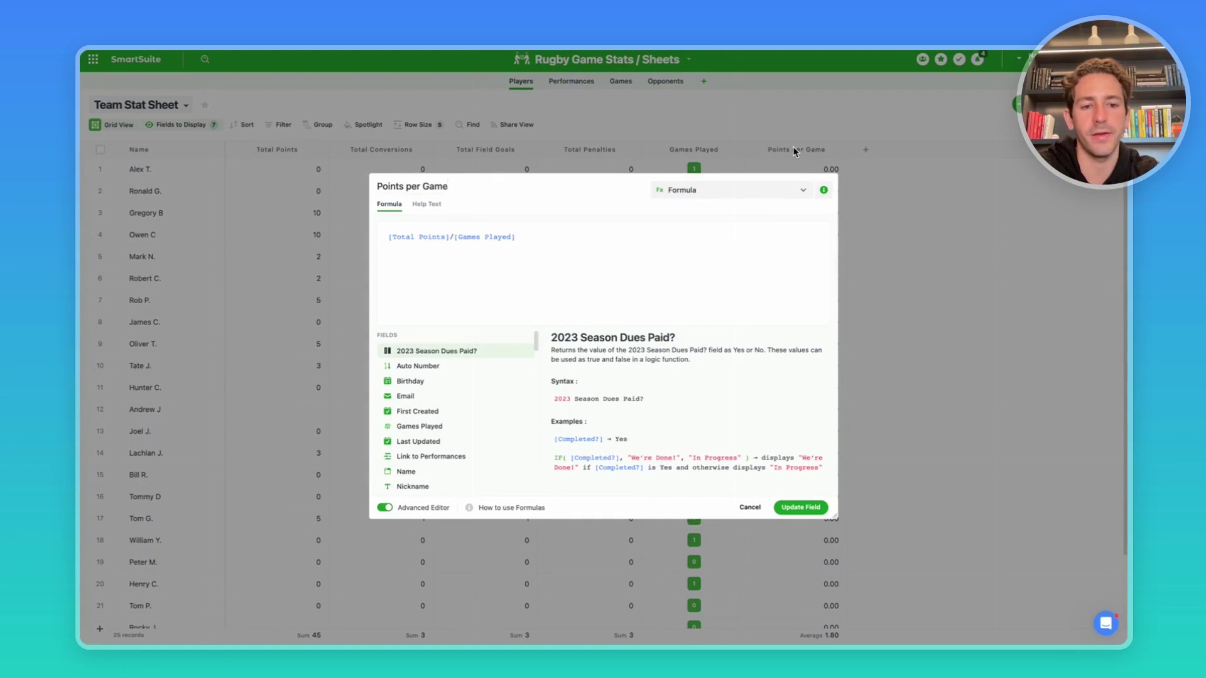
key("Escape")
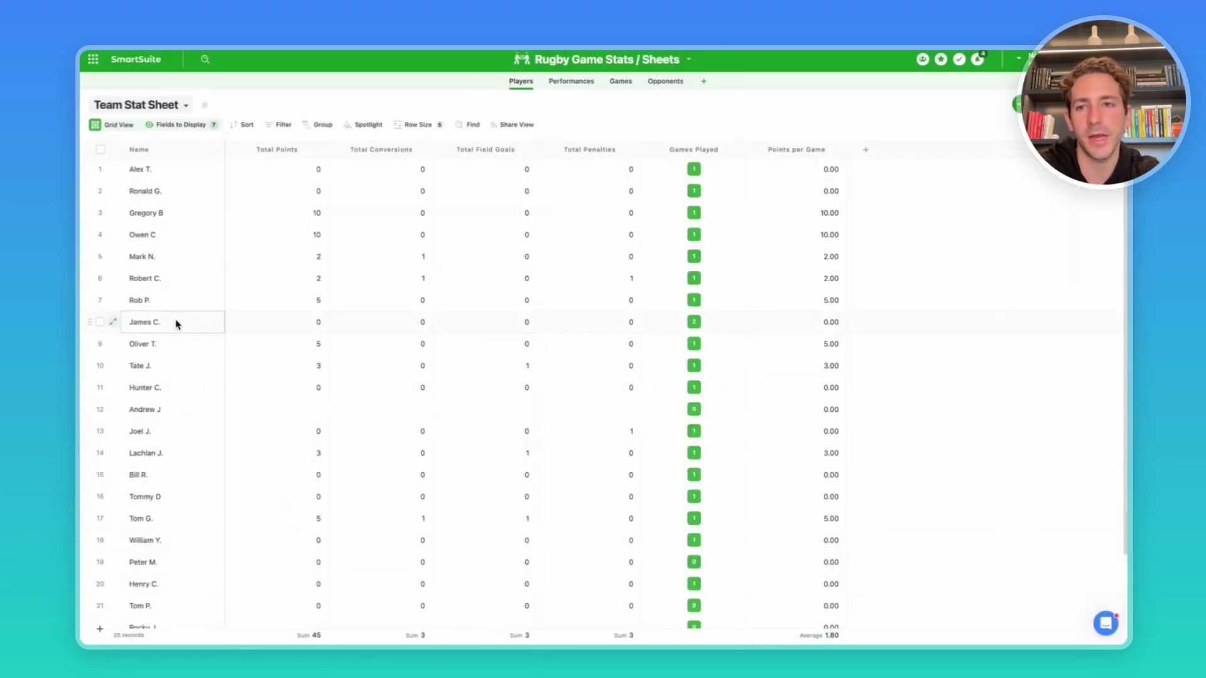